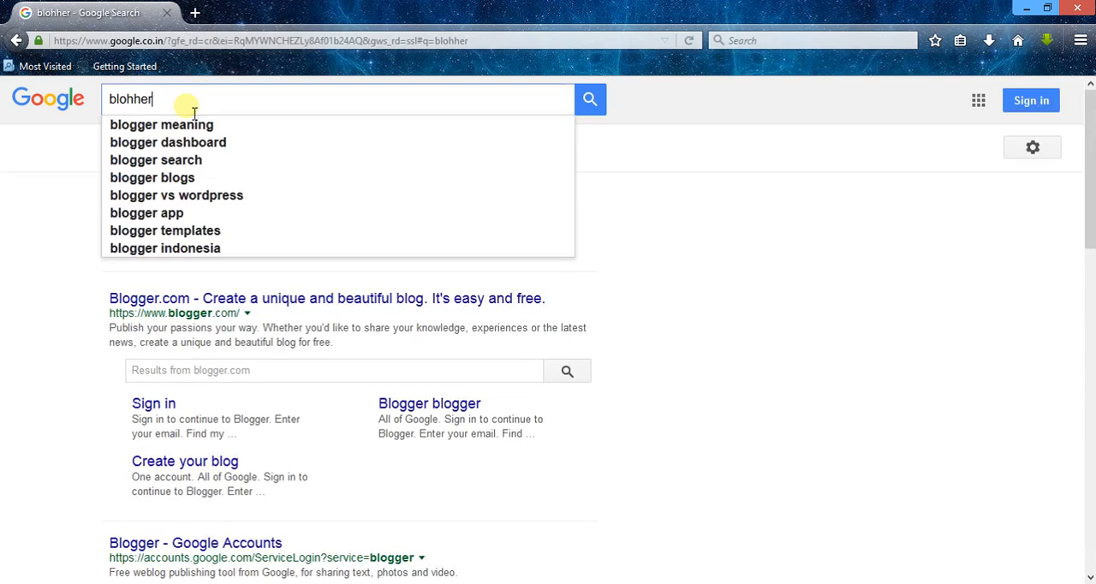
Step: Open the Blogger.com site from the Google search results and start creating a blog
{"action": "left_click", "coordinate": [36, 310]}
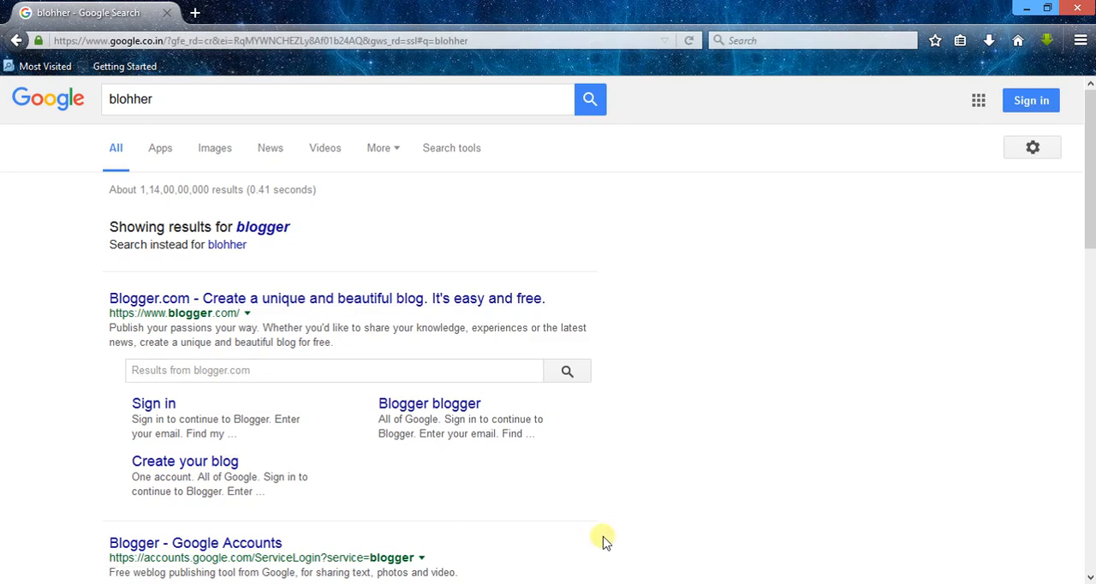
{"action": "left_click", "coordinate": [274, 308]}
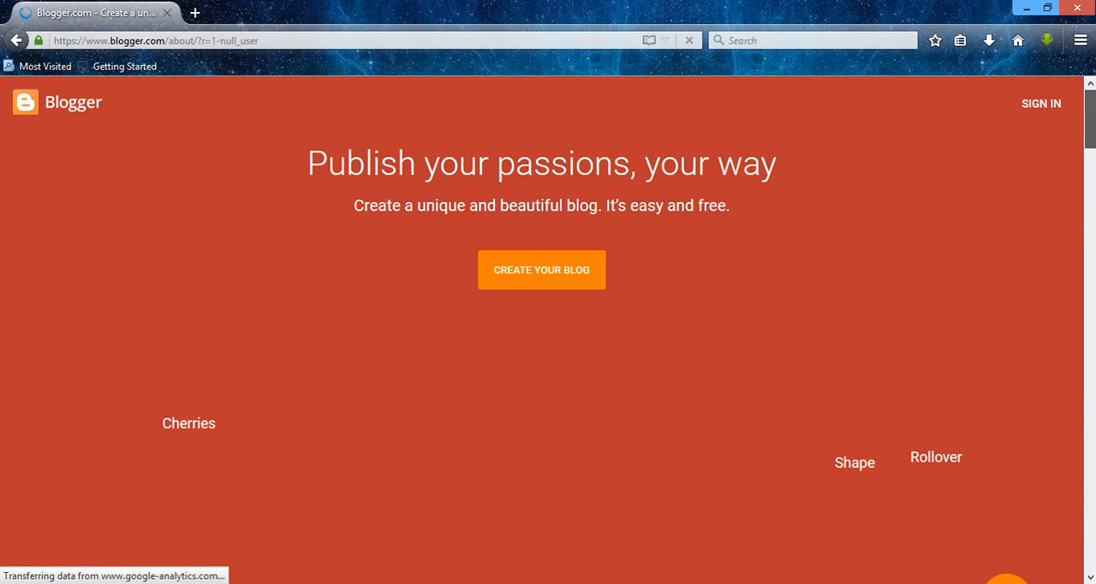
{"action": "left_click_drag", "start_coordinate": [1090, 120], "coordinate": [1088, 143]}
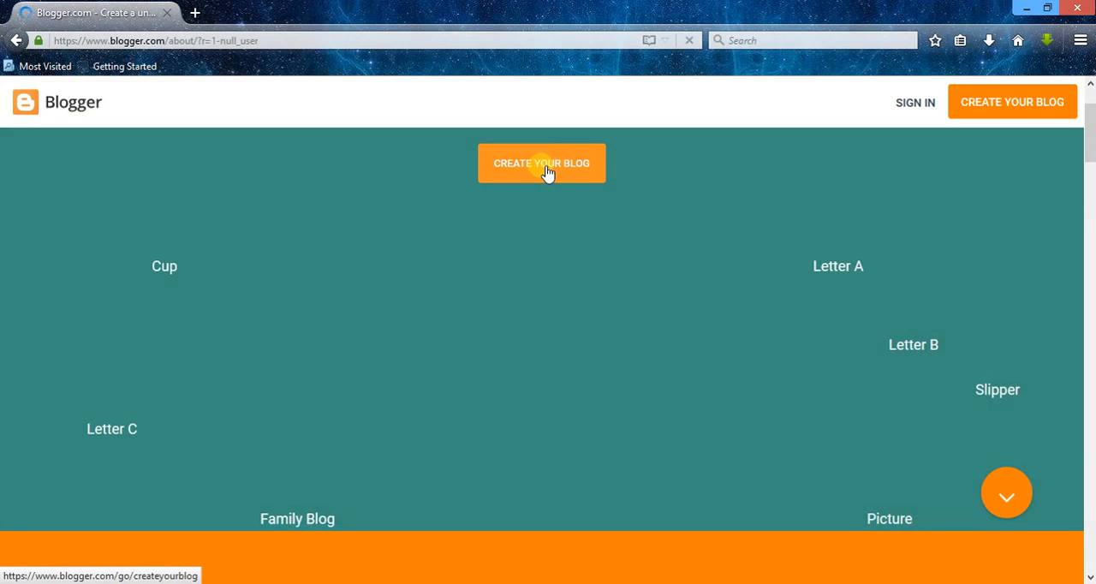
{"action": "left_click", "coordinate": [547, 171]}
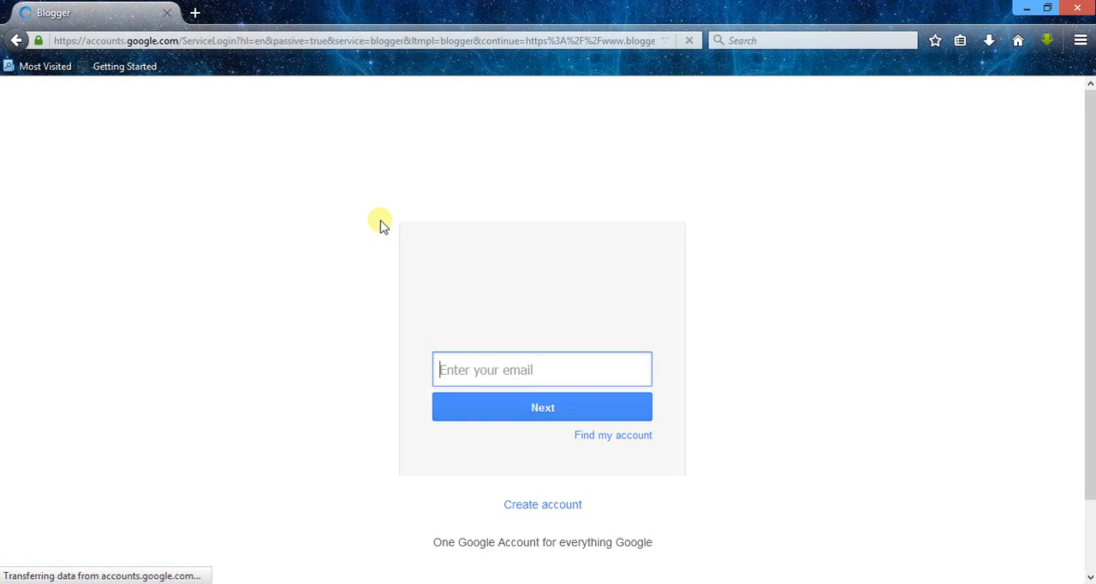
Step: Enter the Google account's e-mail address on the Blogger sign-in page and continue to the password
{"action": "left_click", "coordinate": [910, 442]}
{"action": "left_click", "coordinate": [608, 375]}
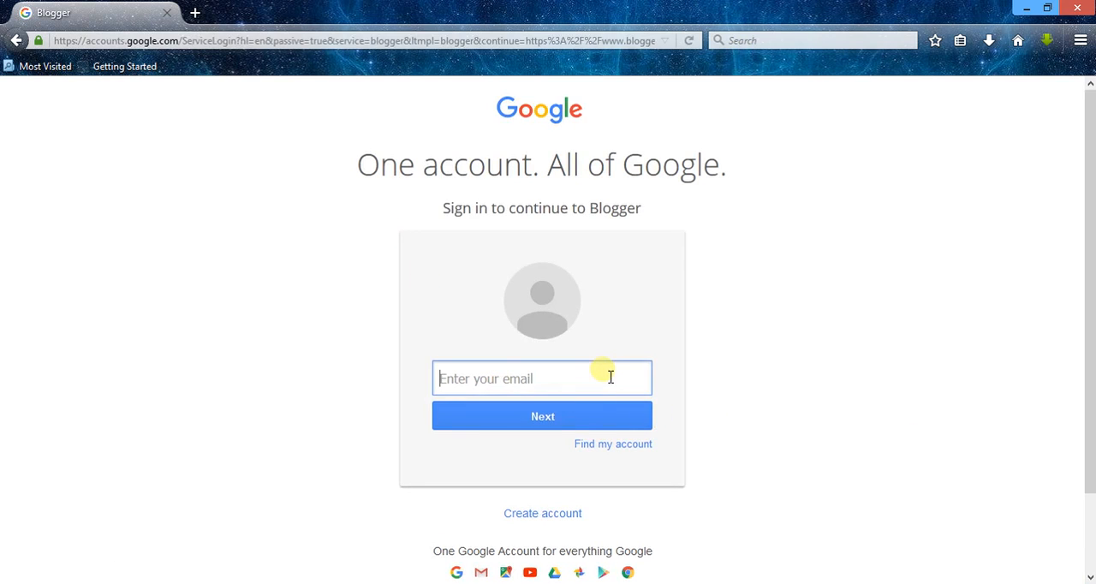
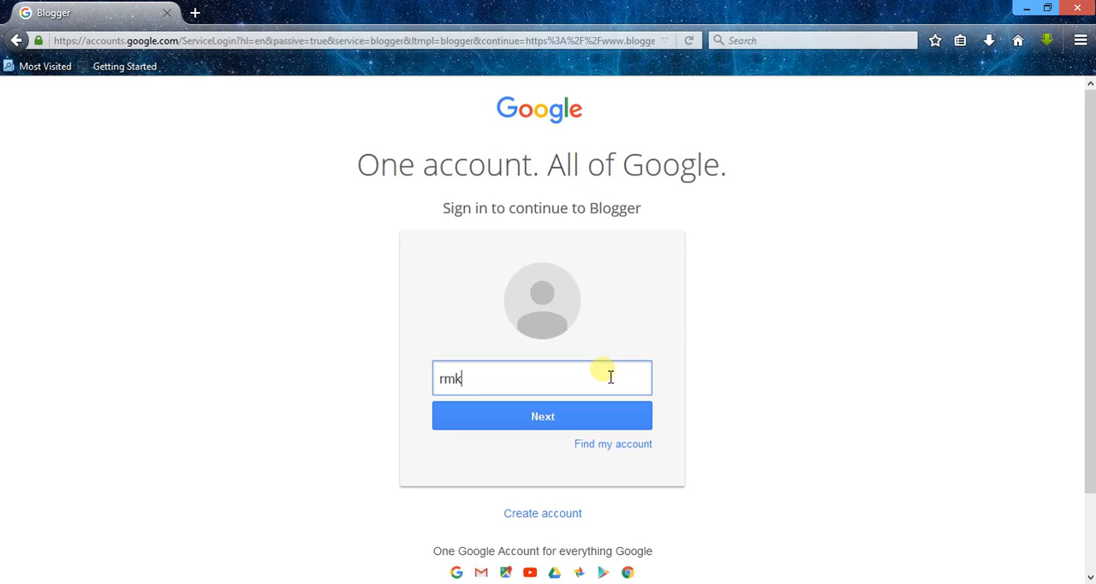
{"action": "key", "text": "Return"}
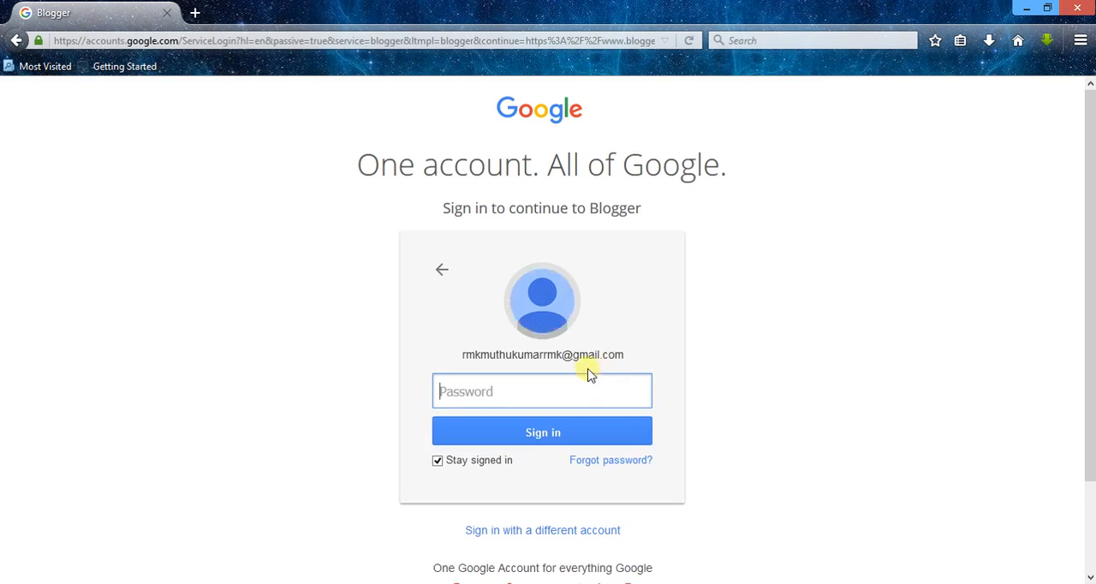
Step: Enter the account password, sign in to Blogger, and choose never to remember the password for this site
{"action": "type", "text": "••••••••••••"}
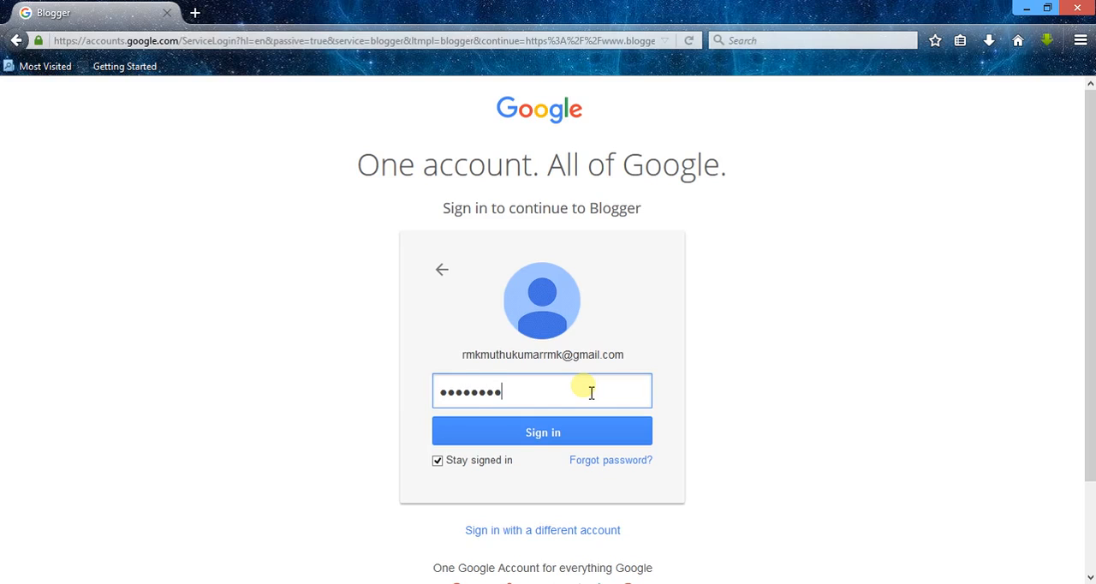
{"action": "type", "text": "•••"}
{"action": "left_click", "coordinate": [577, 431]}
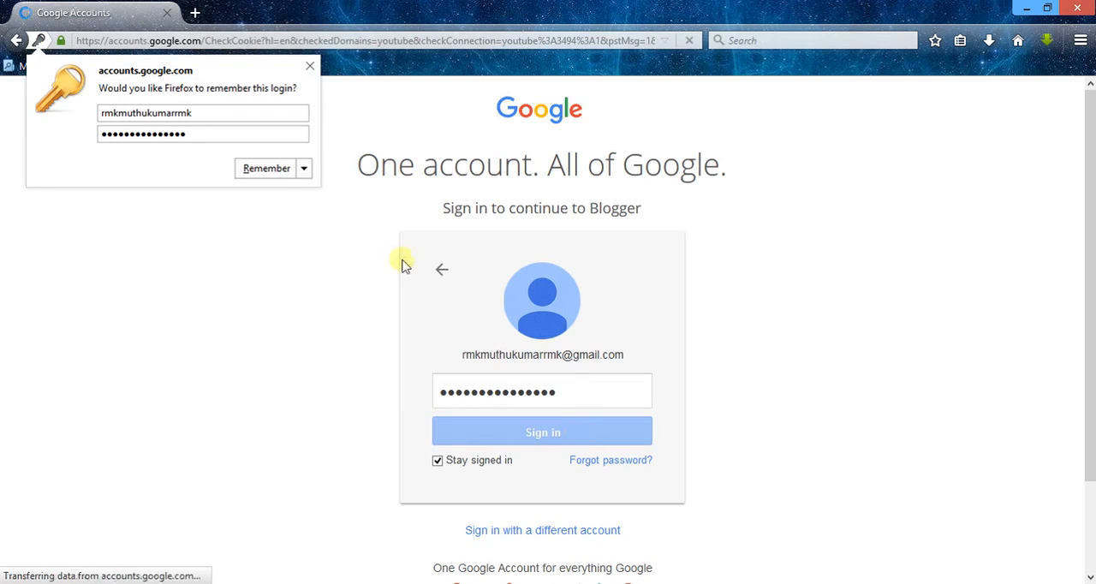
{"action": "left_click", "coordinate": [304, 170]}
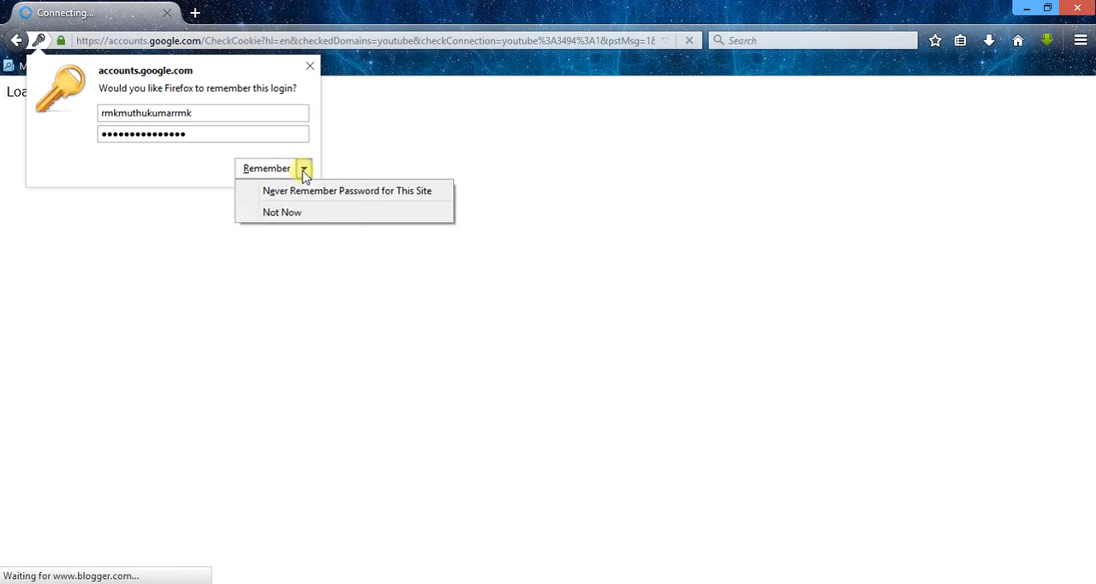
{"action": "left_click", "coordinate": [311, 196]}
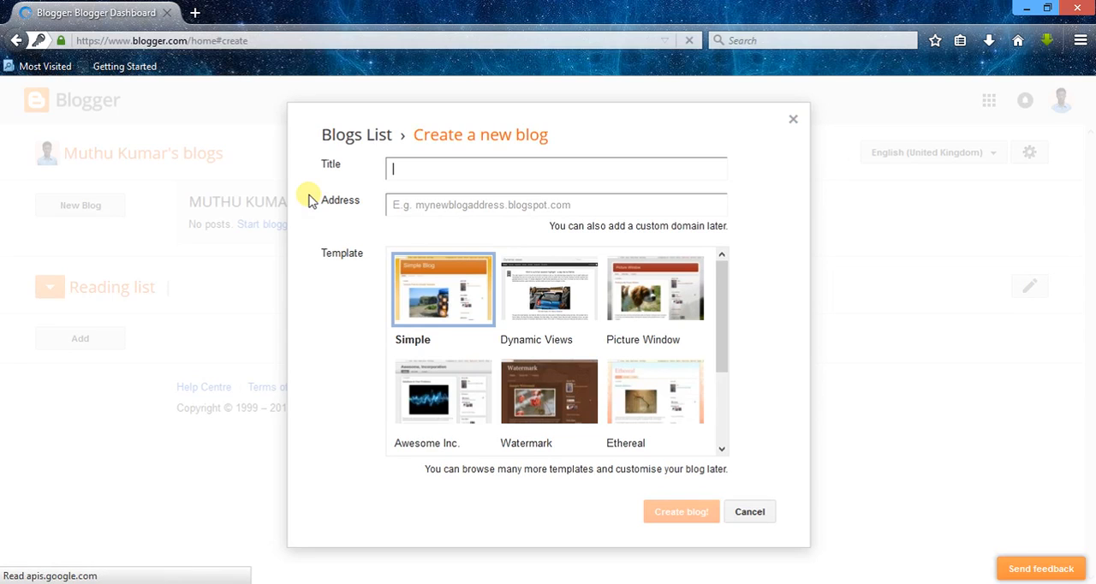
Step: Dismiss the initial blog creation form, start a new blog from the dashboard, and title it TUTORIALS
{"action": "left_click", "coordinate": [794, 120]}
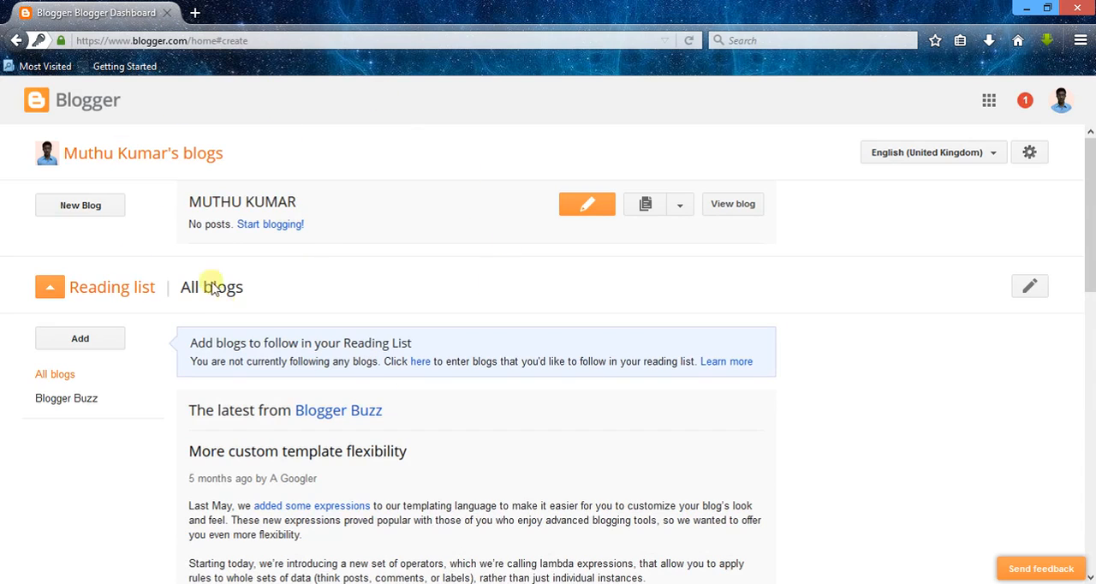
{"action": "left_click", "coordinate": [225, 203]}
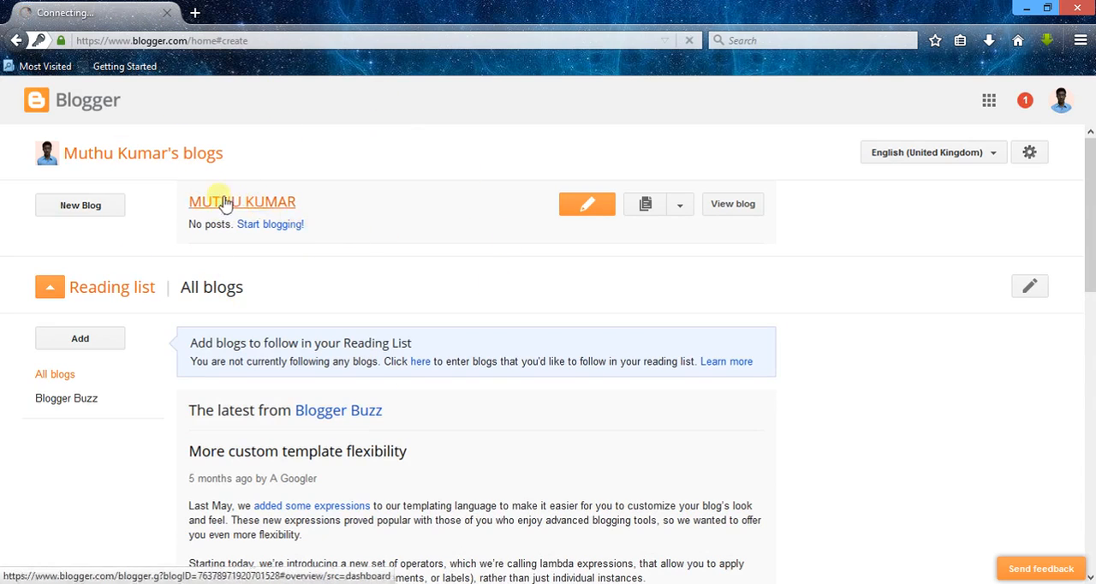
{"action": "left_click", "coordinate": [110, 214]}
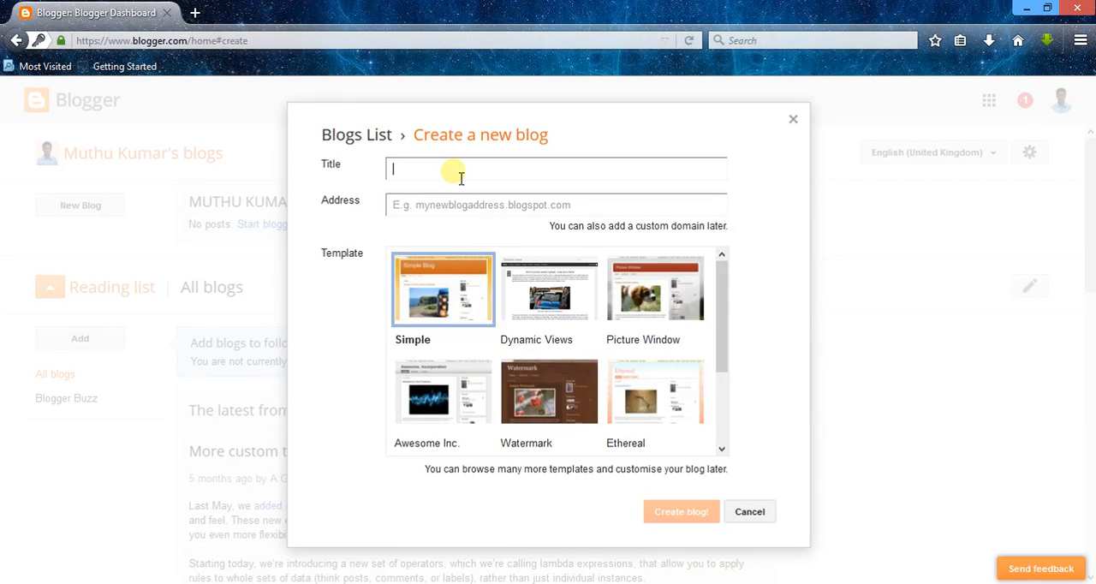
{"action": "type", "text": "TUTORIALS"}
Step: Try the blog address tutorials.blogspot.com, and extend it to tutorialsvid.blogspot.com
{"action": "left_click", "coordinate": [475, 214]}
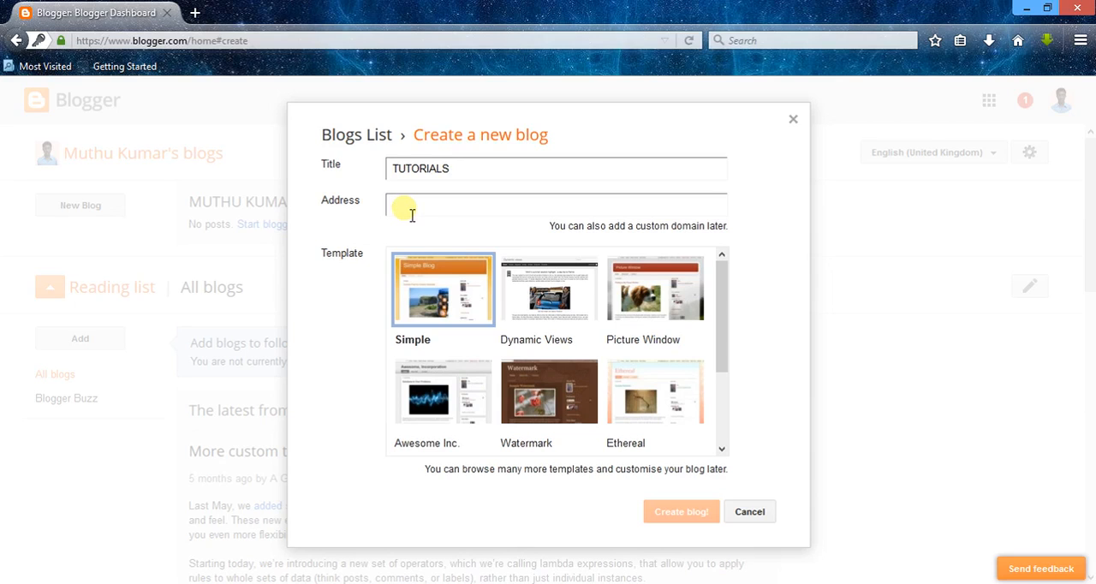
{"action": "type", "text": "tutorials"}
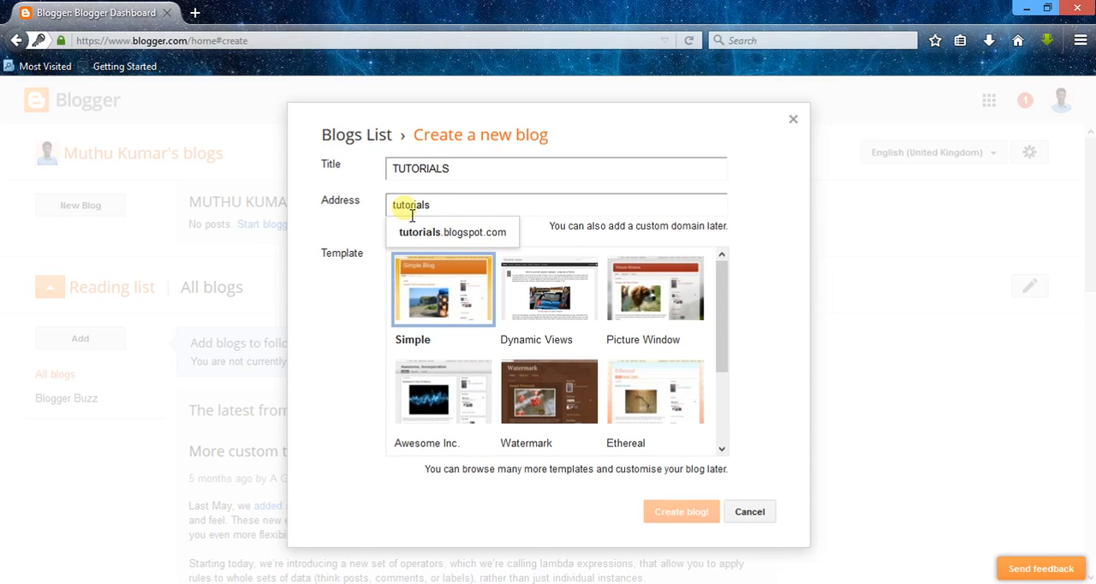
{"action": "left_click", "coordinate": [426, 229]}
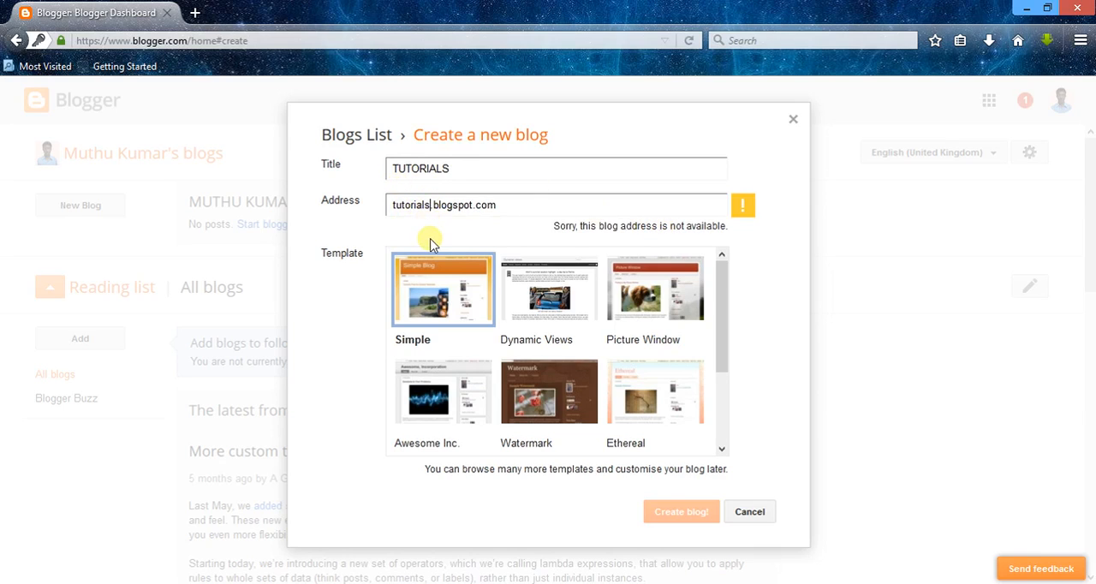
{"action": "type", "text": "vid"}
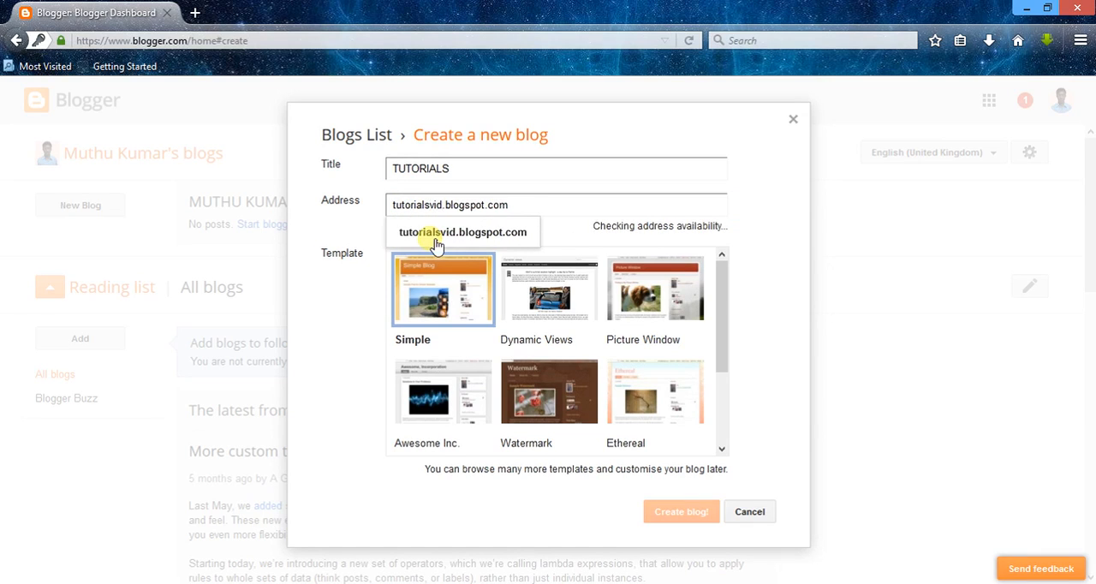
{"action": "left_click", "coordinate": [436, 240]}
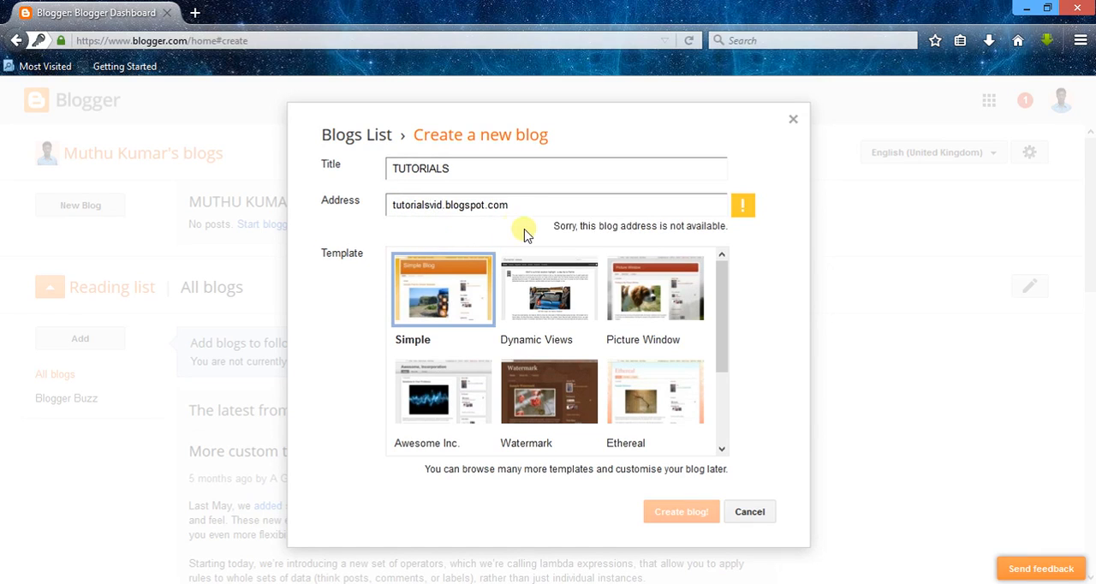
Step: Change the blog address to tutorialsvideosrr.blogspot.com
{"action": "left_click_drag", "start_coordinate": [443, 205], "coordinate": [440, 206]}
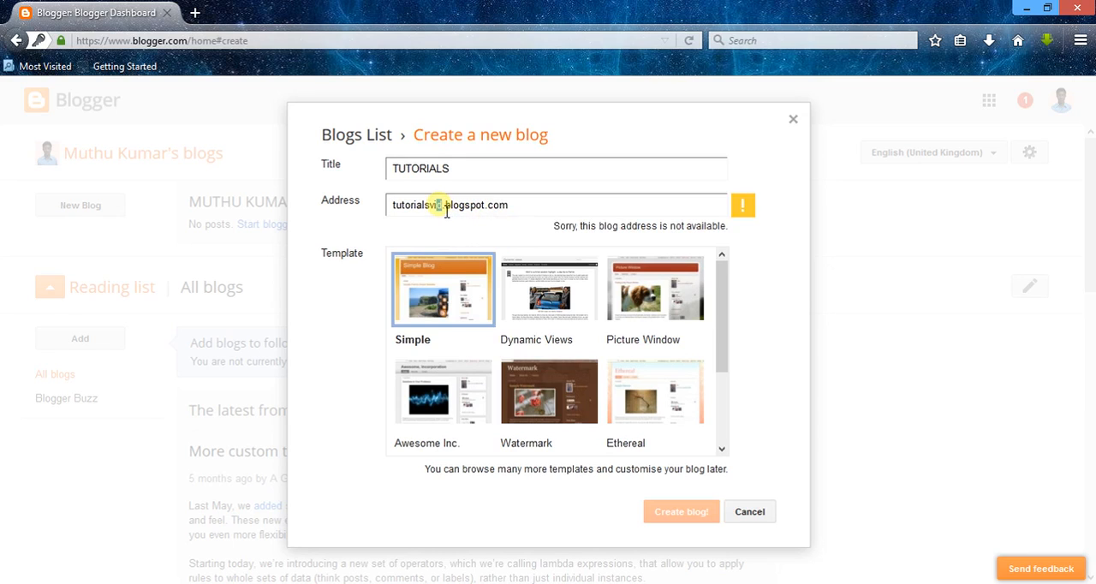
{"action": "left_click", "coordinate": [446, 208]}
{"action": "type", "text": "eos"}
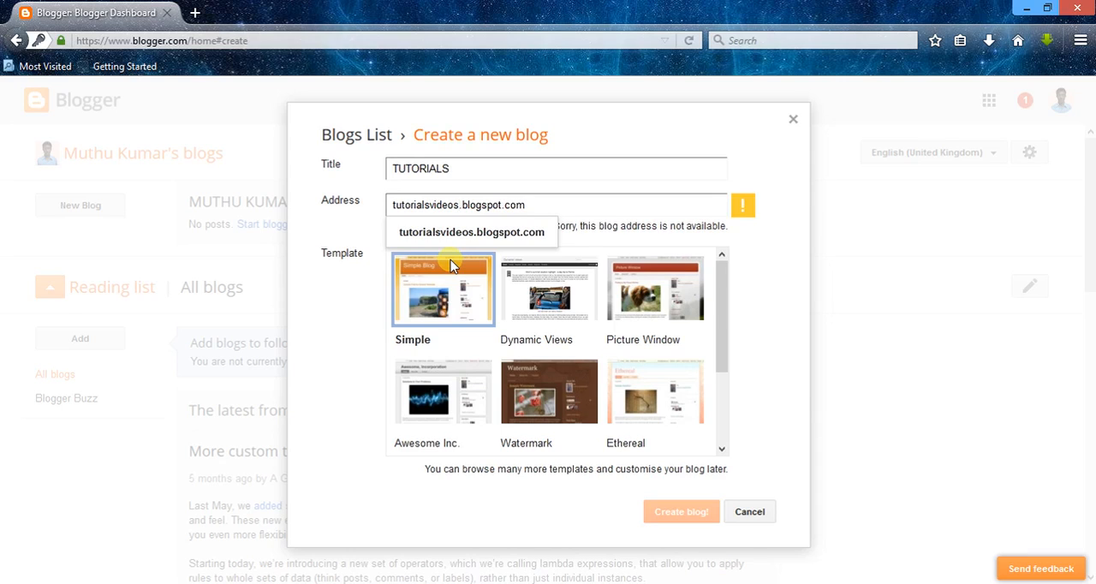
{"action": "type", "text": "rr"}
{"action": "left_click", "coordinate": [435, 234]}
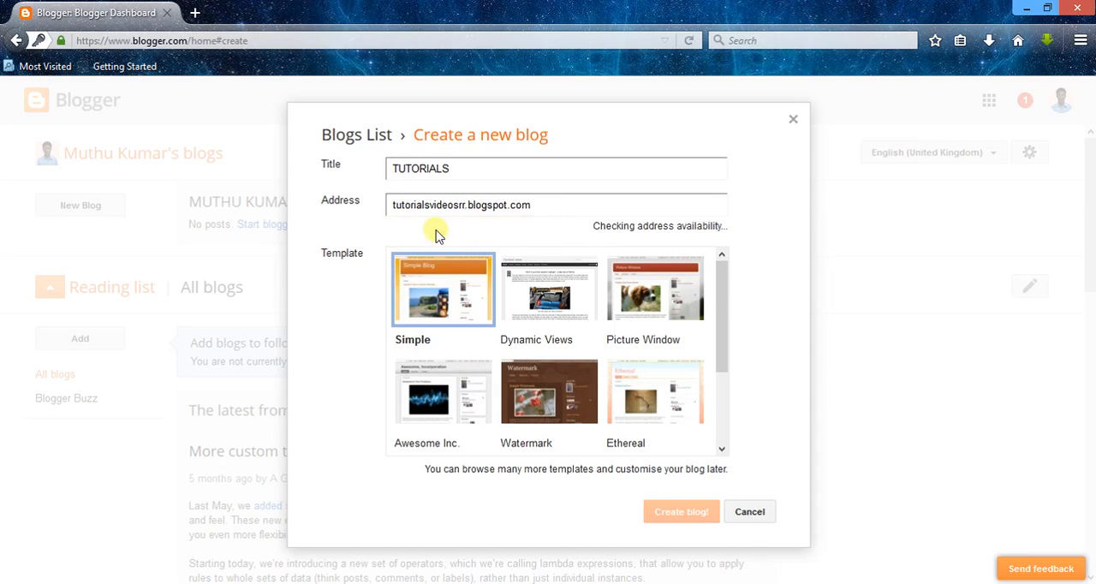
{"action": "key", "text": "ctrl+a"}
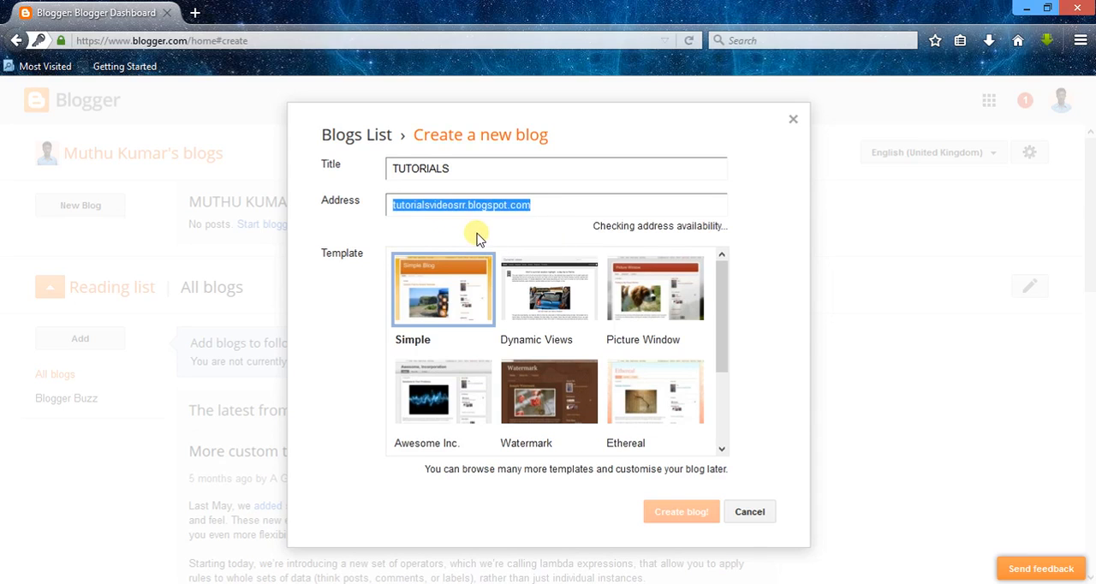
{"action": "left_click", "coordinate": [556, 212]}
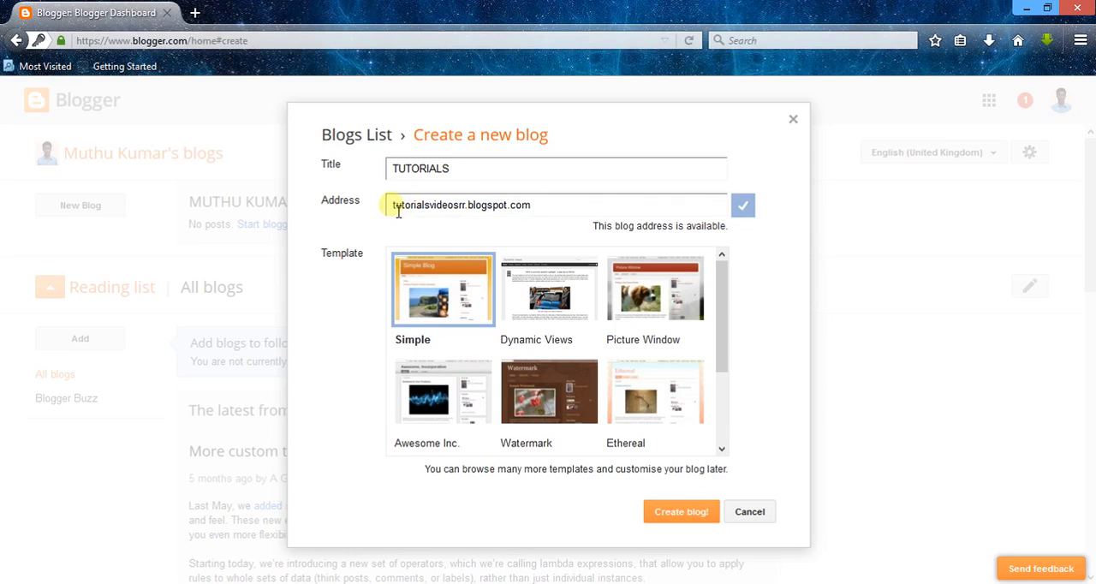
{"action": "left_click_drag", "start_coordinate": [556, 218], "coordinate": [373, 218]}
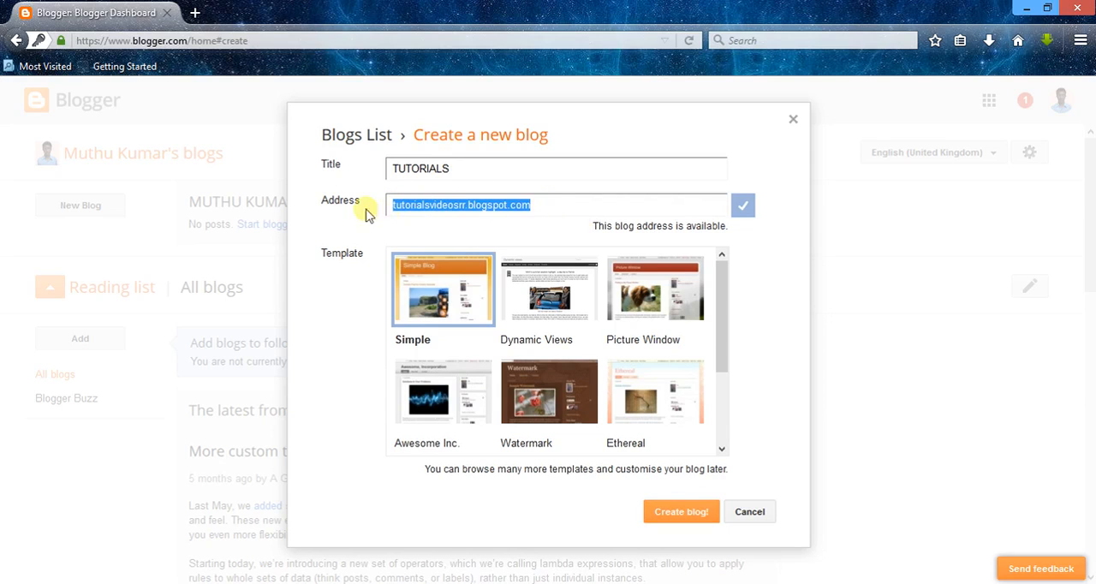
{"action": "left_click", "coordinate": [561, 215]}
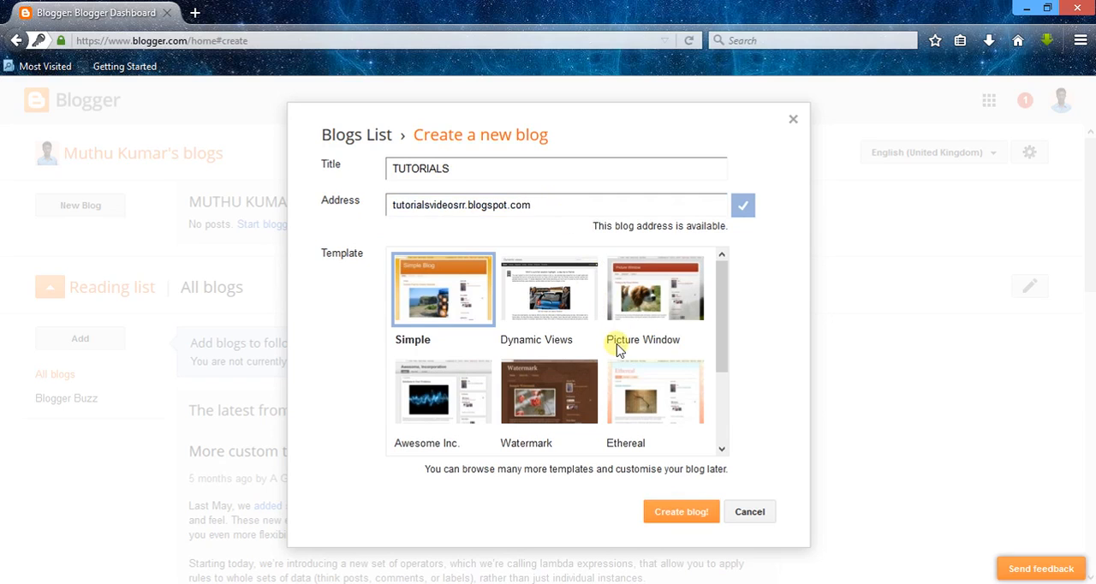
Step: Look through the templates and create the blog with the Simple template
{"action": "left_click_drag", "start_coordinate": [720, 295], "coordinate": [722, 266]}
{"action": "mouse_move", "coordinate": [726, 317]}
{"action": "left_mouse_down"}
{"action": "mouse_move", "coordinate": [722, 431]}
{"action": "mouse_move", "coordinate": [727, 317]}
{"action": "left_mouse_up"}
{"action": "left_click", "coordinate": [659, 512]}
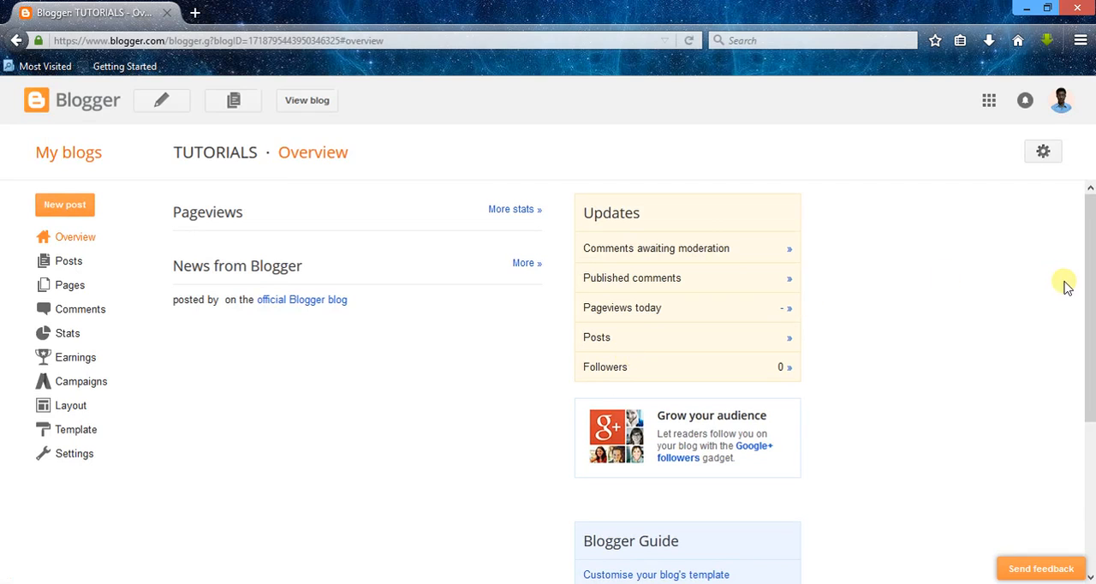
Step: View the TUTORIALS blog's public page and return to its Blogger overview
{"action": "mouse_move", "coordinate": [1093, 286]}
{"action": "left_mouse_down"}
{"action": "mouse_move", "coordinate": [1093, 449]}
{"action": "mouse_move", "coordinate": [1090, 266]}
{"action": "left_mouse_up"}
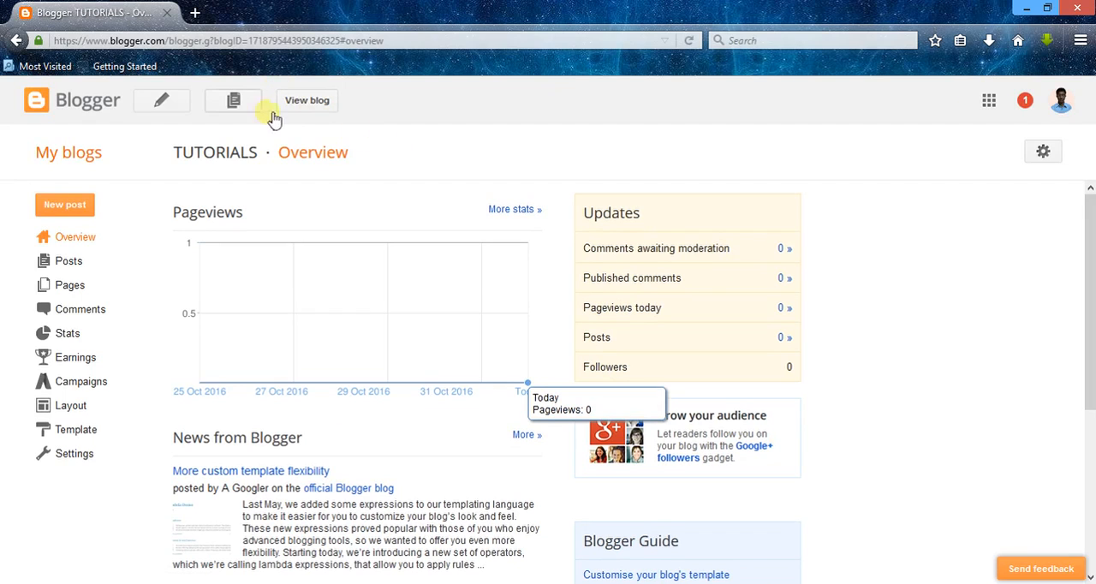
{"action": "left_click", "coordinate": [308, 101]}
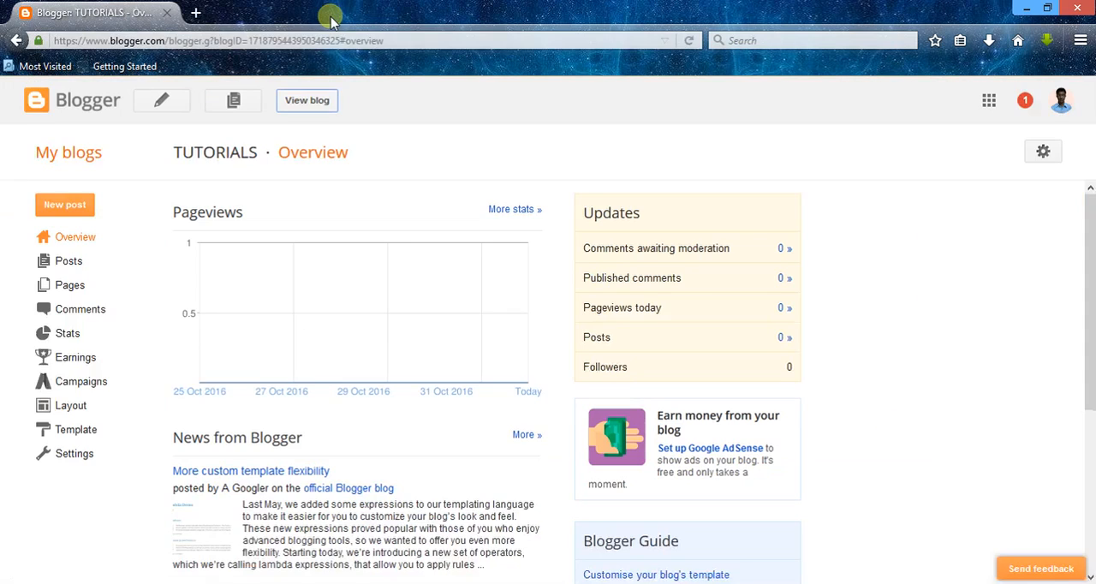
{"action": "left_click", "coordinate": [334, 13]}
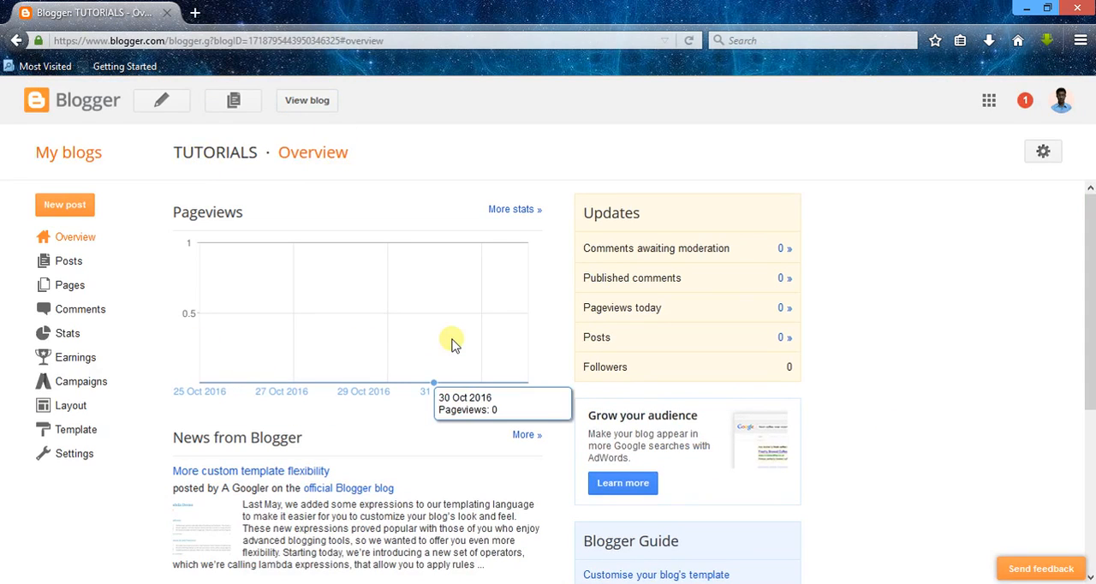
{"action": "left_click_drag", "start_coordinate": [356, 159], "coordinate": [265, 165]}
{"action": "left_click", "coordinate": [265, 165]}
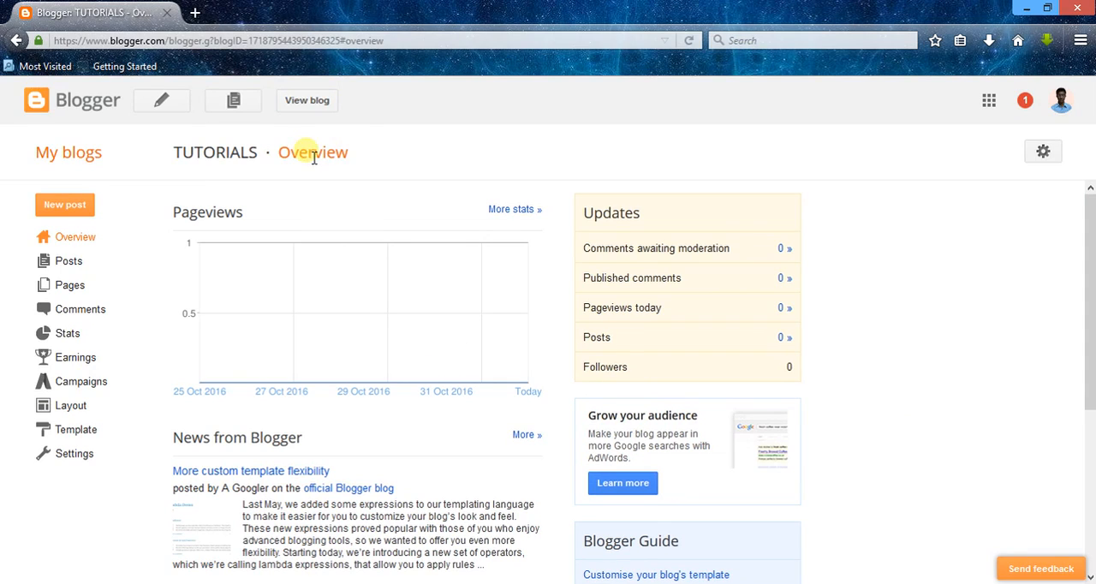
{"action": "left_click_drag", "start_coordinate": [359, 159], "coordinate": [195, 154]}
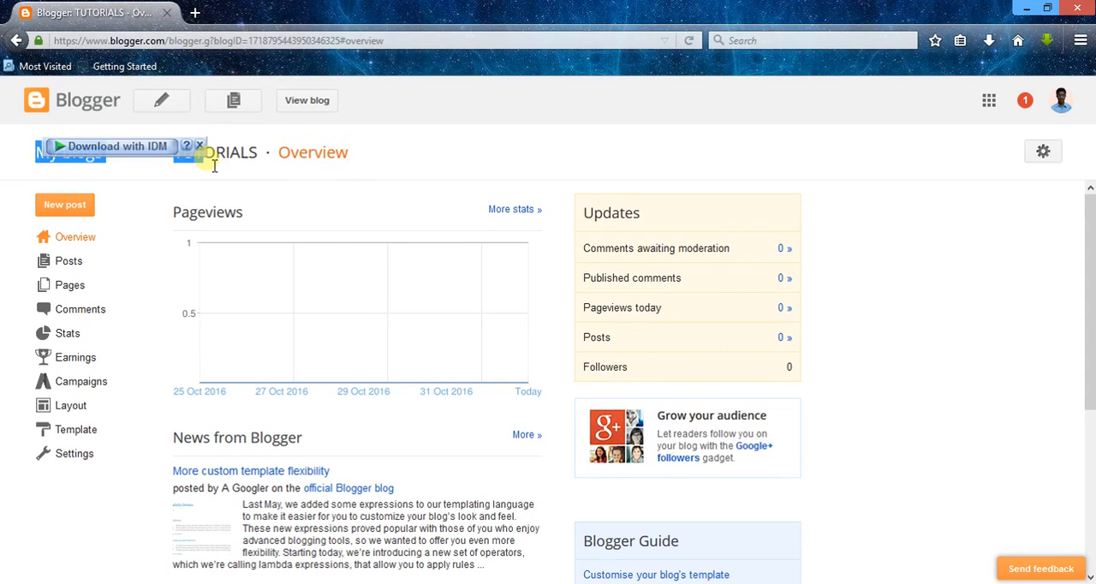
{"action": "left_click_drag", "start_coordinate": [372, 155], "coordinate": [232, 176]}
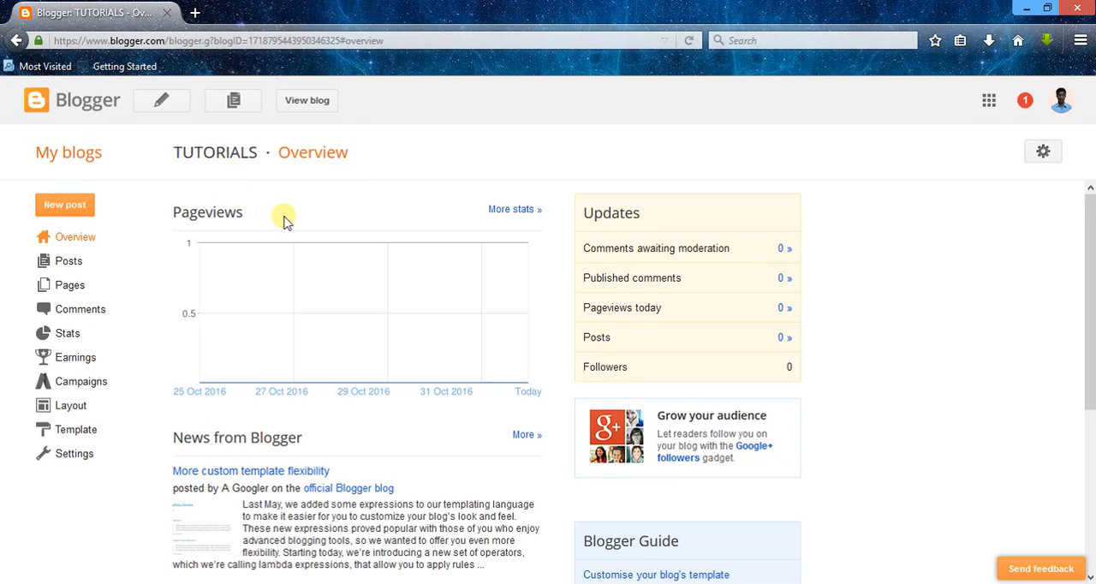
Step: Start a new post on the TUTORIALS blog and load youtube.com in a separate browser tab
{"action": "left_click", "coordinate": [68, 205]}
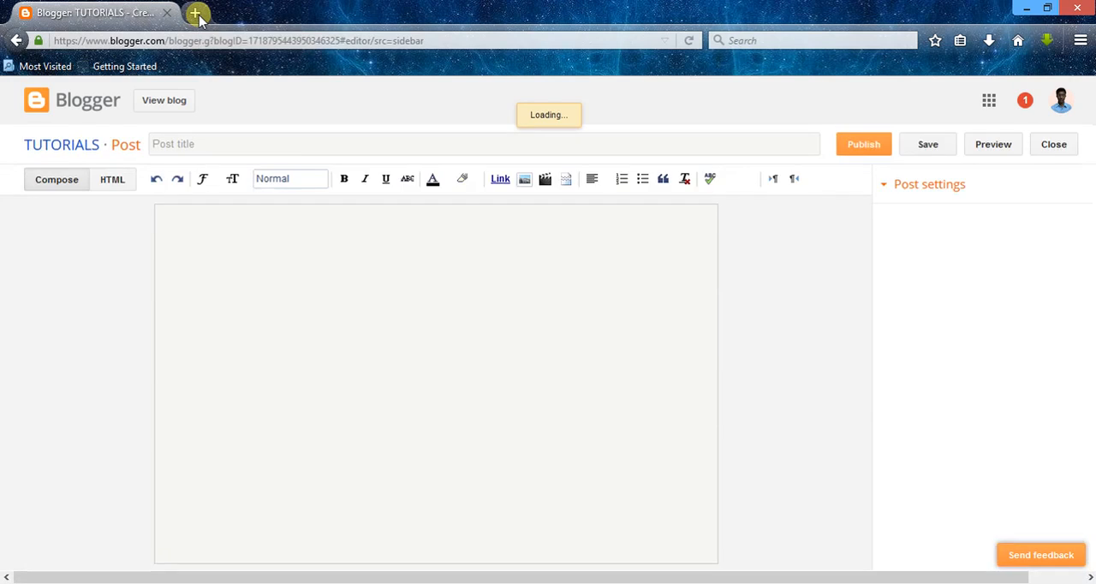
{"action": "left_click", "coordinate": [197, 14]}
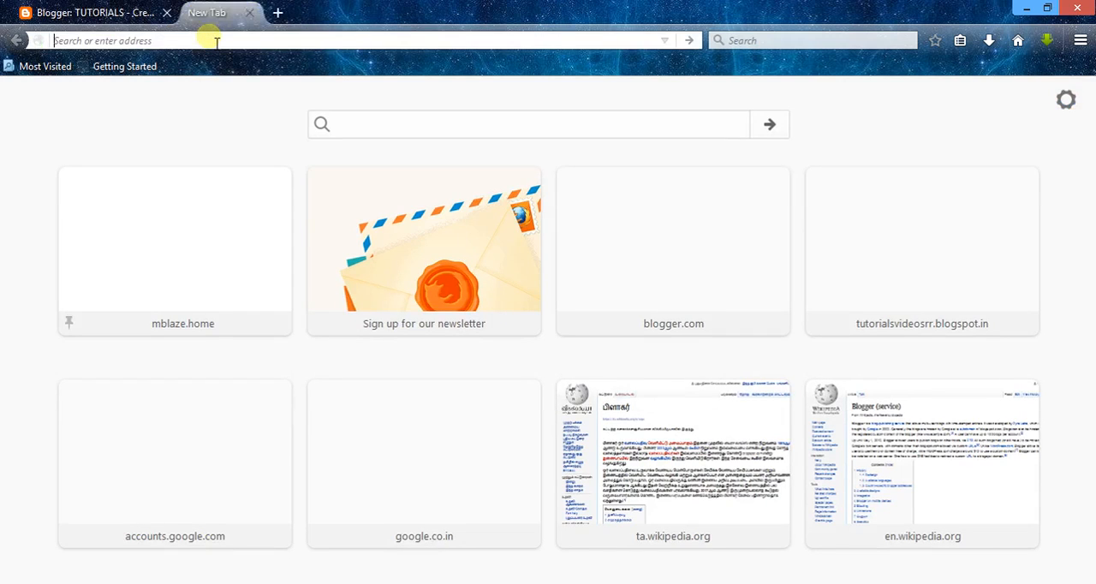
{"action": "type", "text": "yo"}
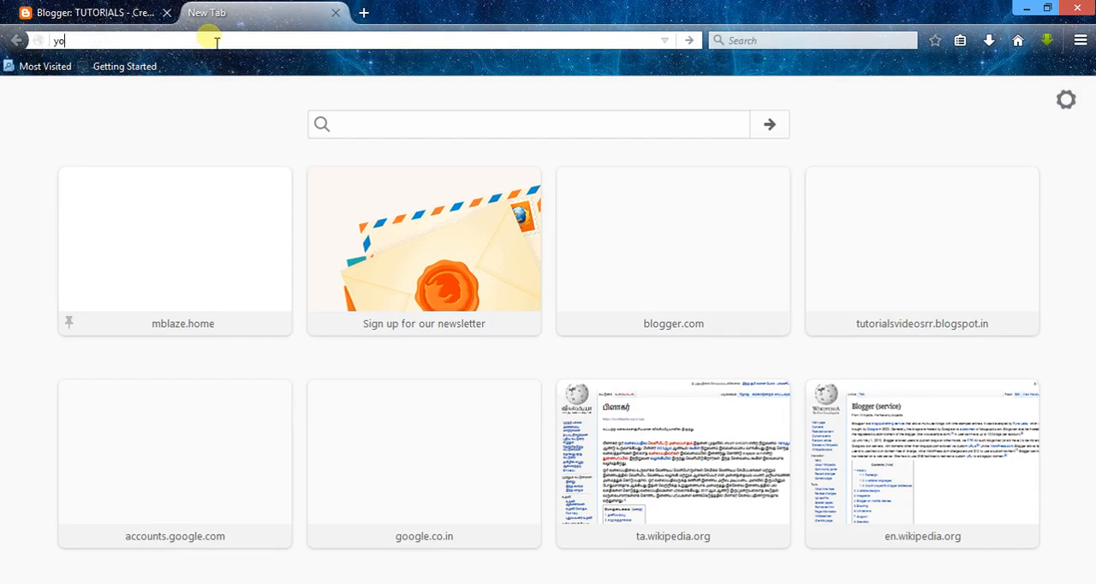
{"action": "type", "text": "ttube.com"}
{"action": "key", "text": "Return"}
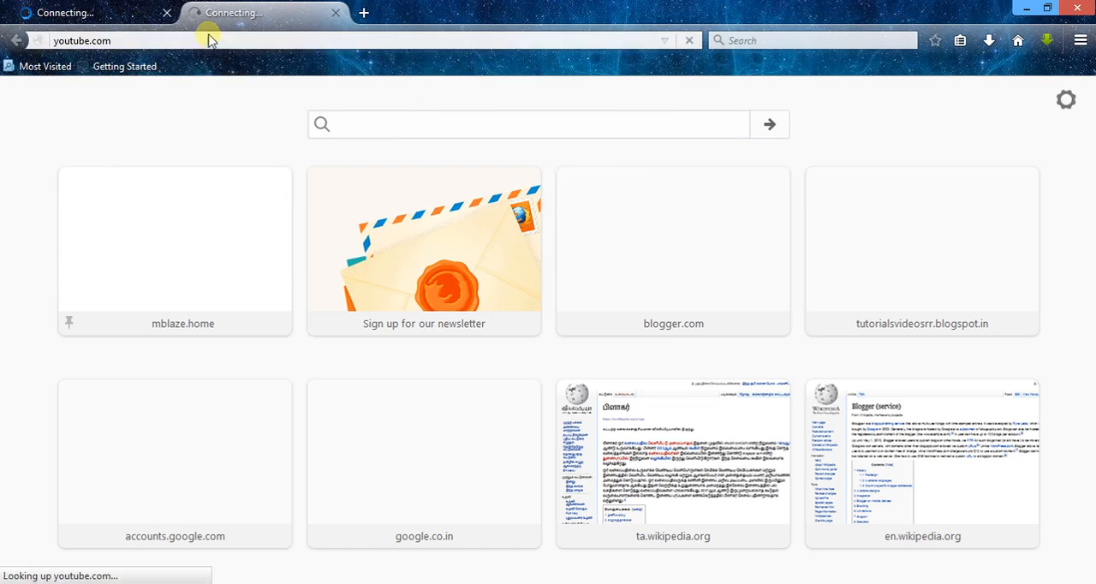
{"action": "left_click", "coordinate": [103, 12]}
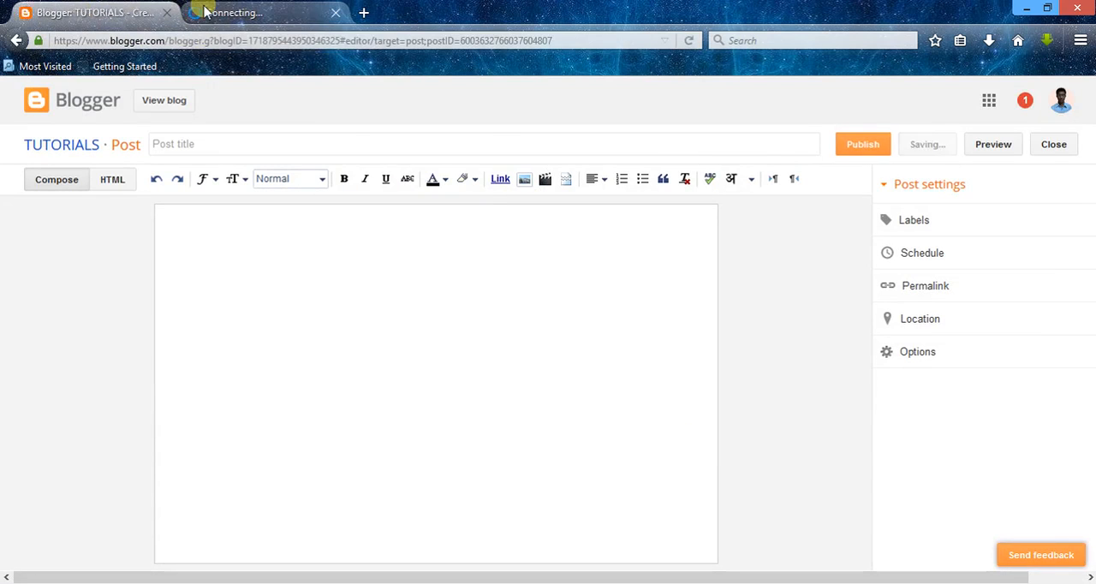
{"action": "left_click", "coordinate": [204, 12]}
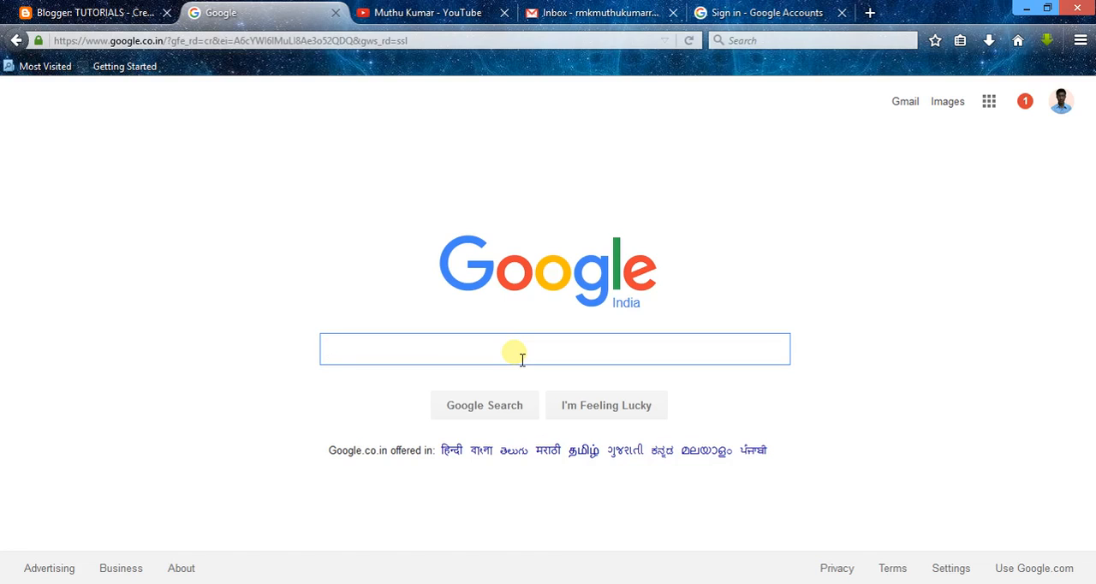
Step: Search Google for blogger and open the Wikipedia article Blogger (service) from the results
{"action": "type", "text": "lo"}
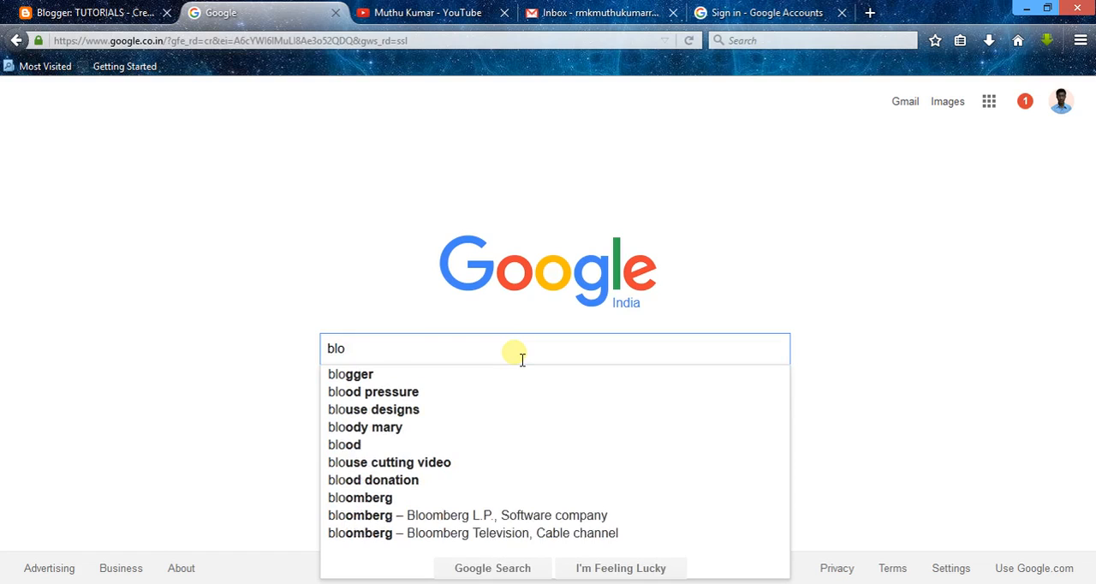
{"action": "key", "text": "Down"}
{"action": "key", "text": "Return"}
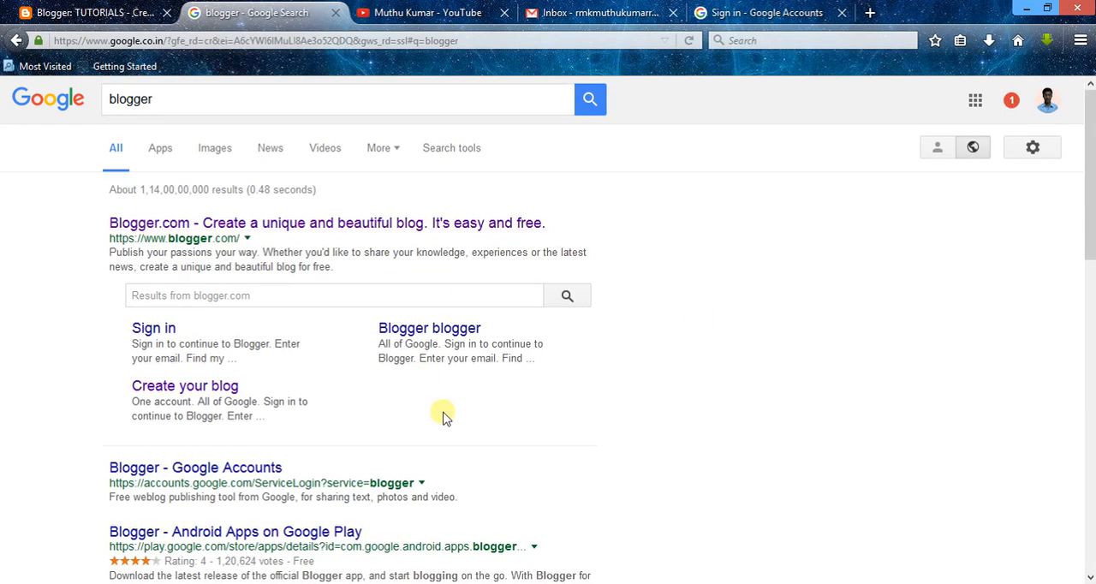
{"action": "scroll", "coordinate": [1090, 164], "scroll_direction": "down", "scroll_amount": 5}
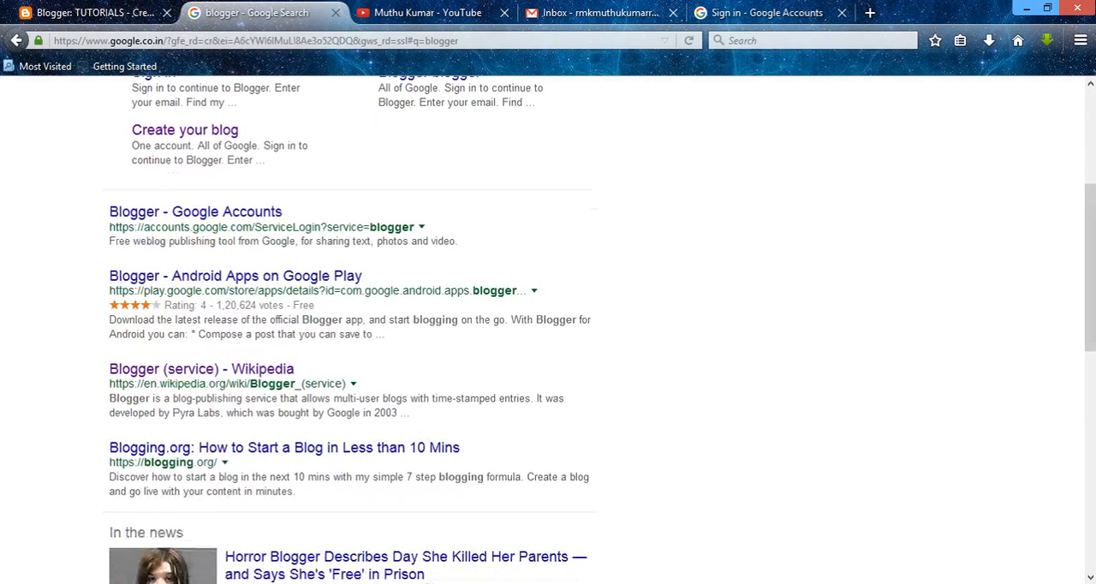
{"action": "left_click", "coordinate": [267, 370]}
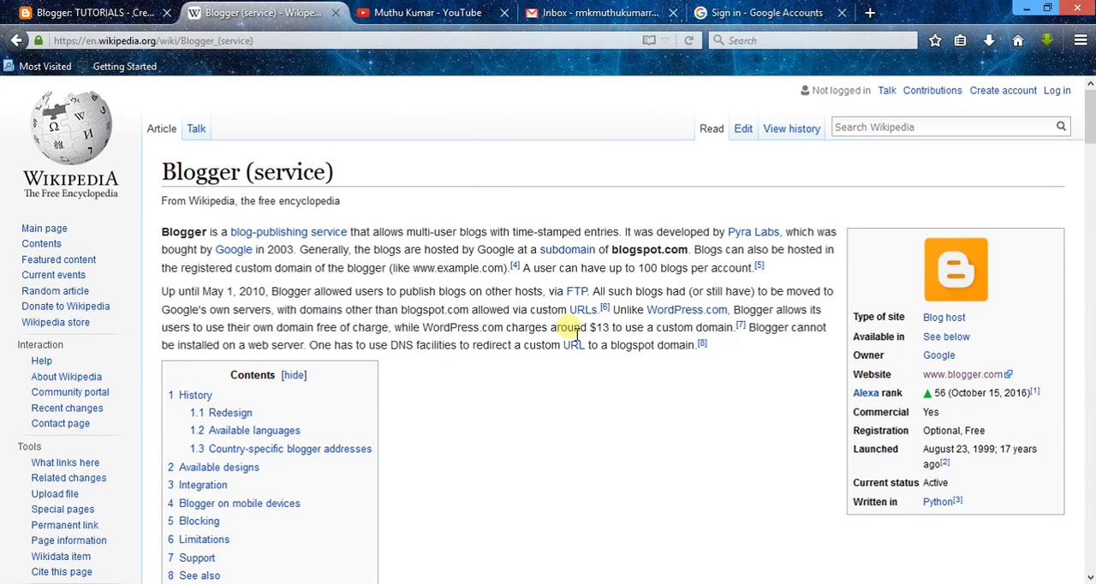
Step: Copy the article heading Blogger (service) into both the body and the title of the new post
{"action": "left_click_drag", "start_coordinate": [164, 171], "coordinate": [343, 176]}
{"action": "key", "text": "ctrl+c"}
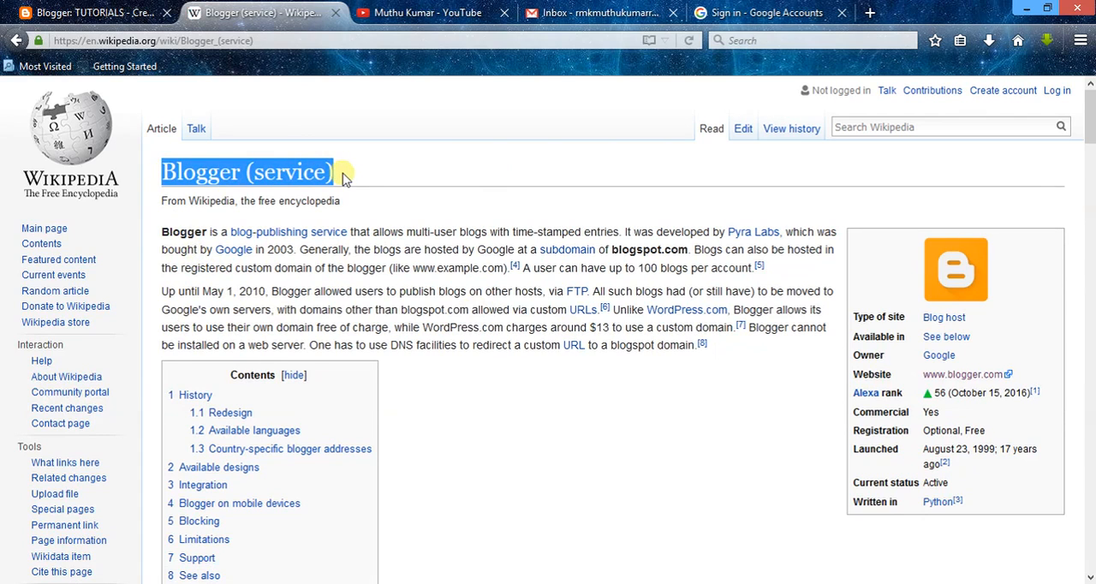
{"action": "left_click", "coordinate": [94, 13]}
{"action": "left_click", "coordinate": [236, 255]}
{"action": "key", "text": "ctrl+v"}
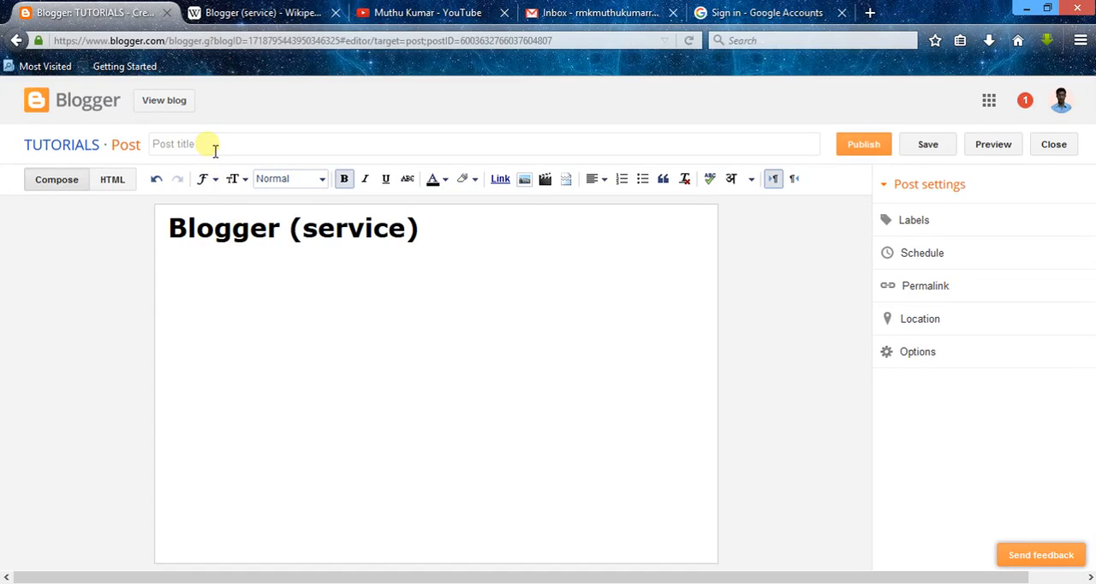
{"action": "left_click", "coordinate": [215, 146]}
{"action": "key", "text": "ctrl+v"}
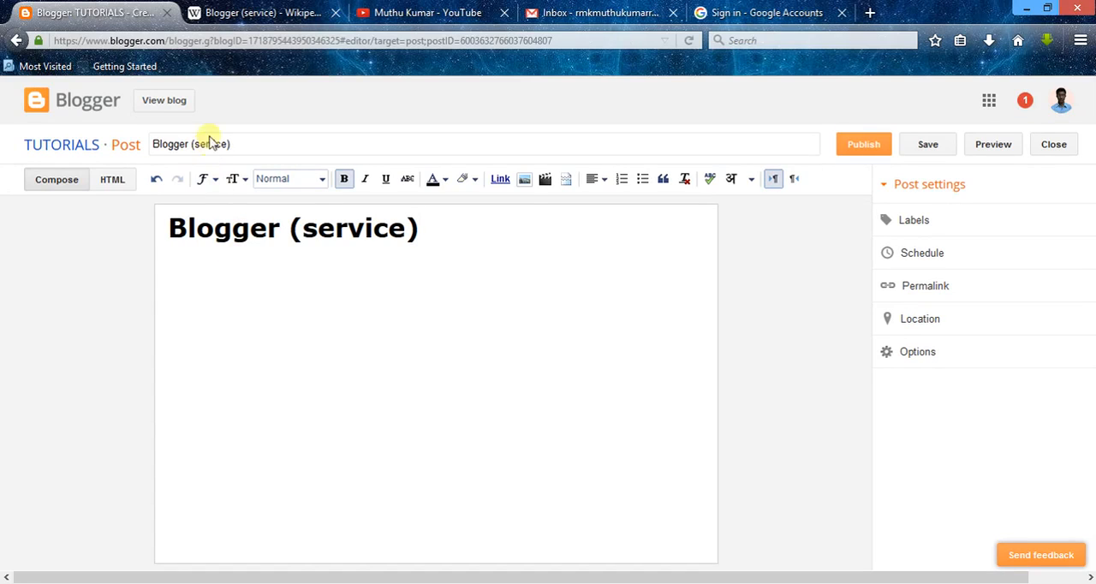
Step: Copy the two introductory paragraphs of the Wikipedia article into the post body, a few lines below the heading
{"action": "left_click", "coordinate": [265, 12]}
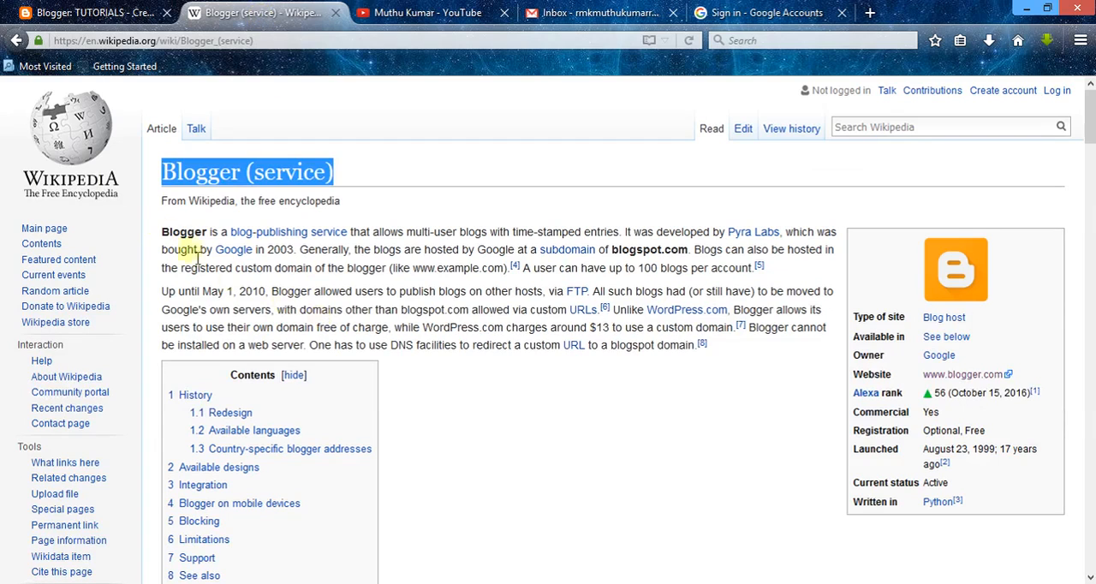
{"action": "left_click_drag", "start_coordinate": [162, 231], "coordinate": [704, 351]}
{"action": "key", "text": "ctrl+c"}
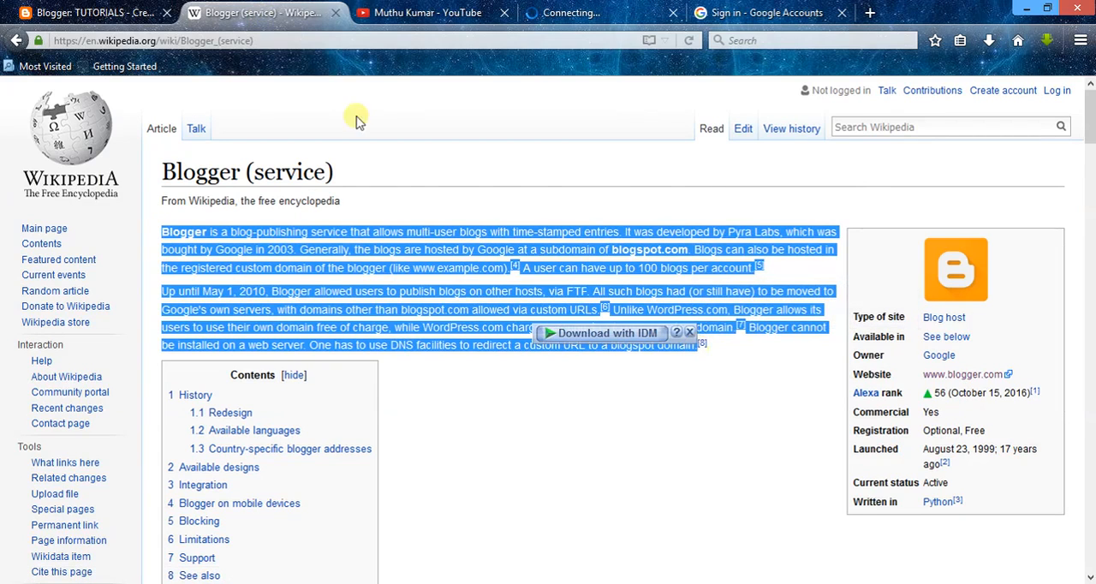
{"action": "left_click", "coordinate": [145, 13]}
{"action": "left_click", "coordinate": [318, 378]}
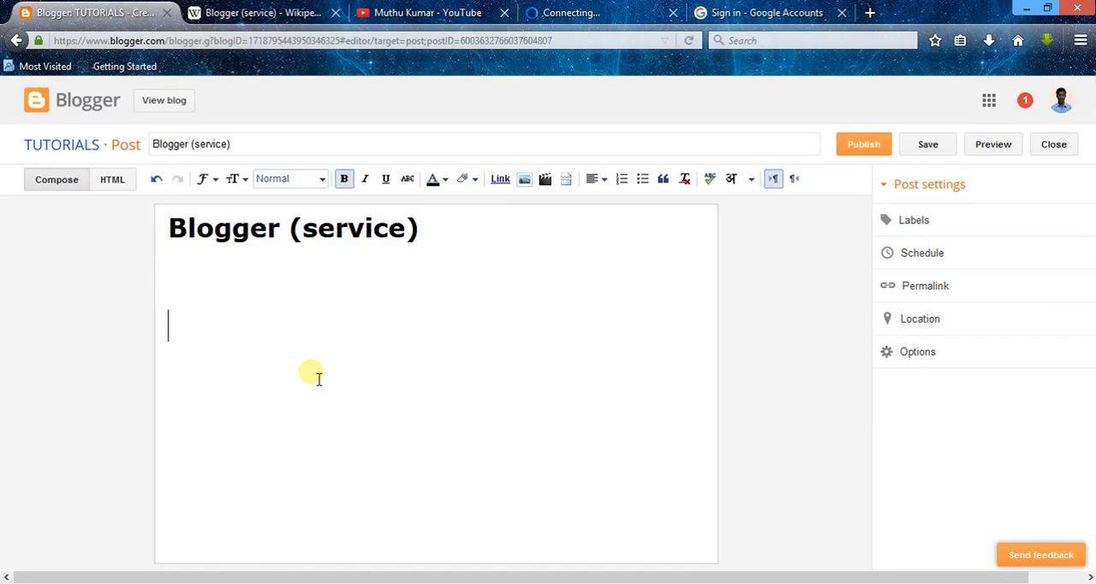
{"action": "key", "text": "ctrl+v"}
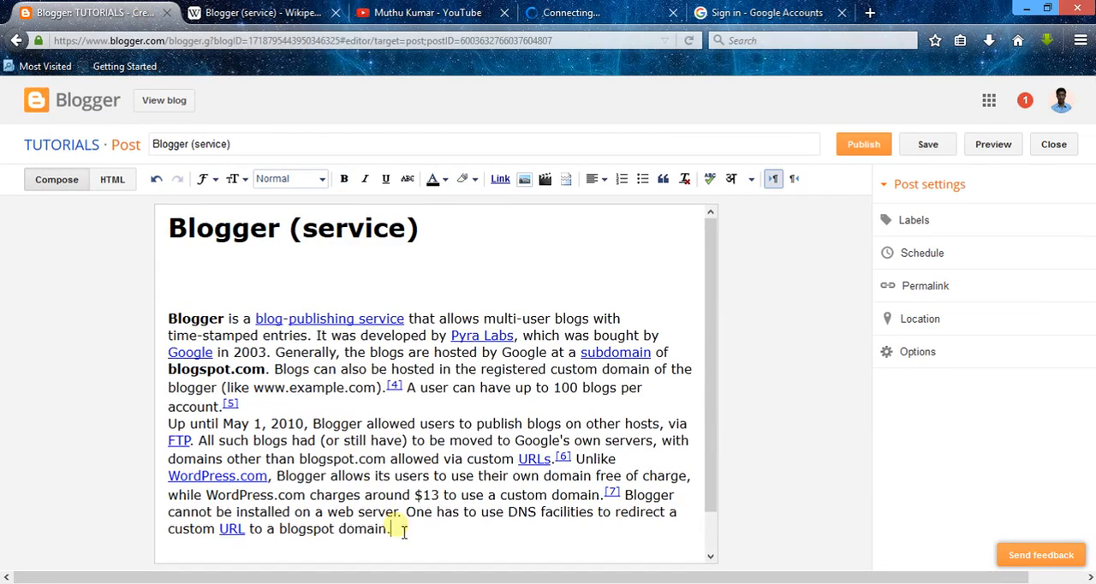
Step: Clear the formatting of the two pasted paragraphs in the post body
{"action": "left_click", "coordinate": [139, 318], "text": "shift"}
{"action": "left_click", "coordinate": [243, 388], "text": "shift"}
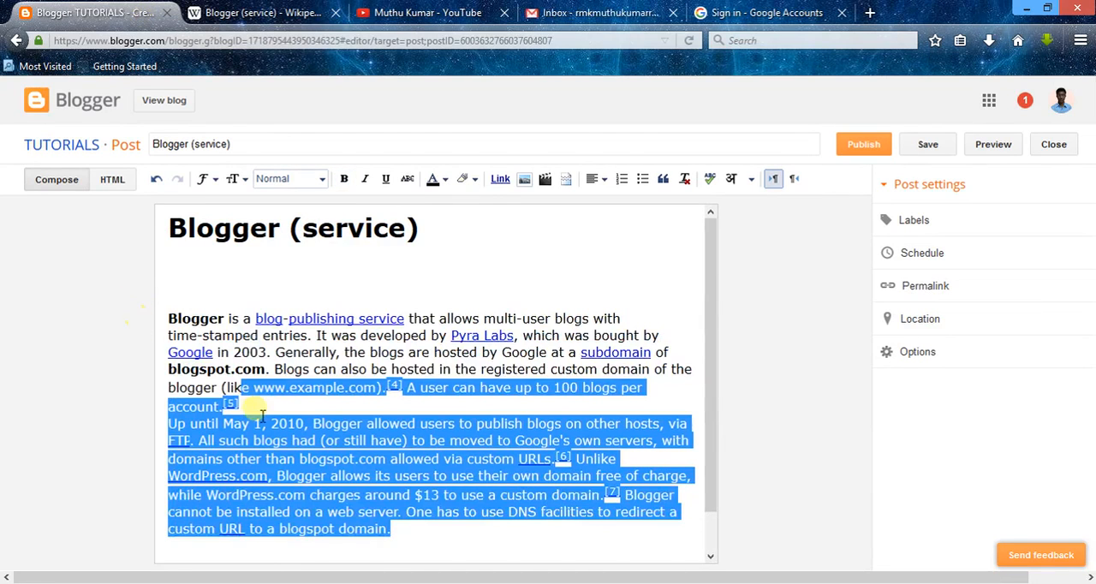
{"action": "left_click", "coordinate": [169, 336], "text": "shift"}
{"action": "left_click", "coordinate": [169, 318], "text": "shift"}
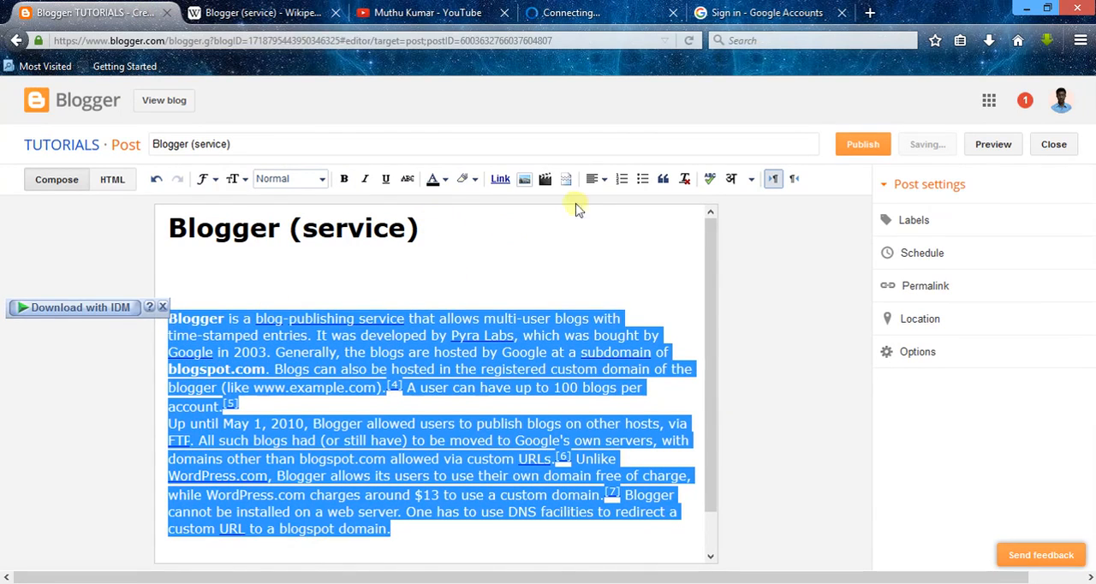
{"action": "left_click", "coordinate": [685, 180]}
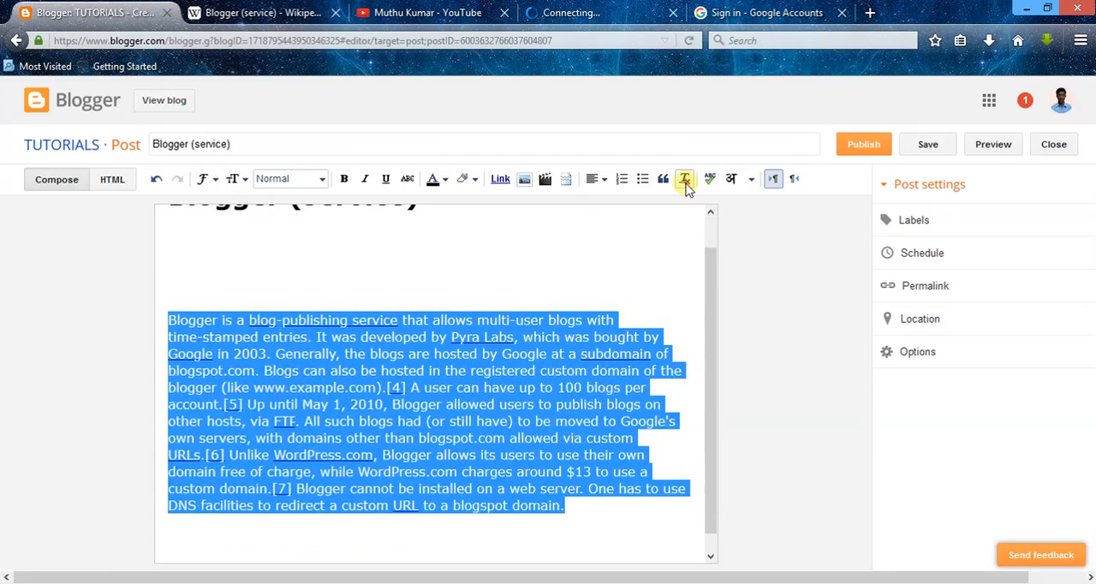
{"action": "left_click", "coordinate": [495, 439]}
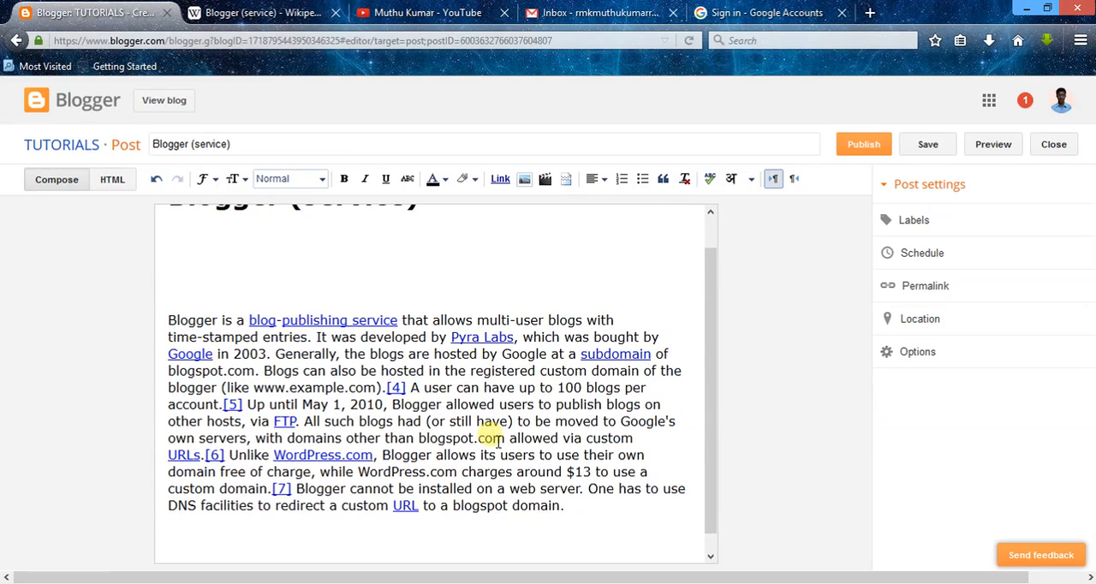
Step: Remove both hyperlinks from the words "blog-publishing service" in the first sentence
{"action": "left_click", "coordinate": [292, 321]}
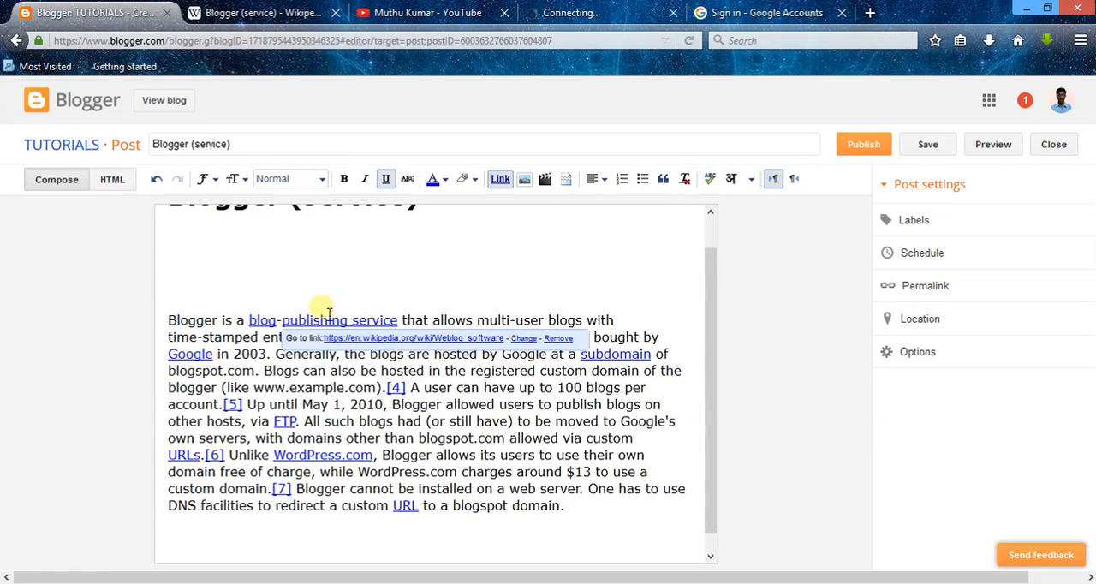
{"action": "left_click", "coordinate": [557, 339]}
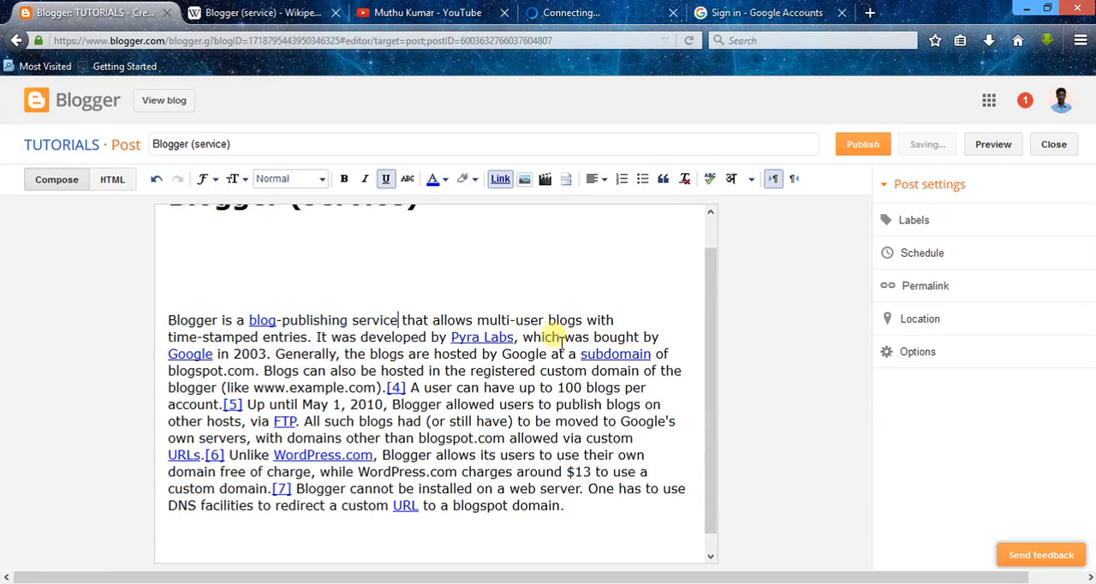
{"action": "left_click", "coordinate": [262, 321]}
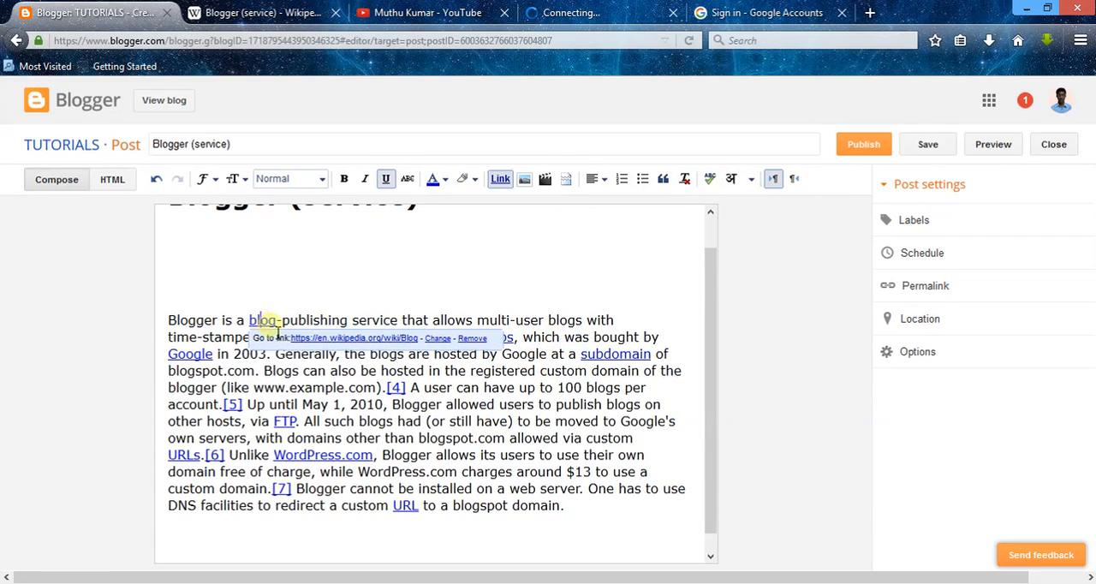
{"action": "left_click", "coordinate": [467, 340]}
Step: Remove the hyperlinks from the word "Google" and from the [4] reference in the post text
{"action": "left_click", "coordinate": [492, 340]}
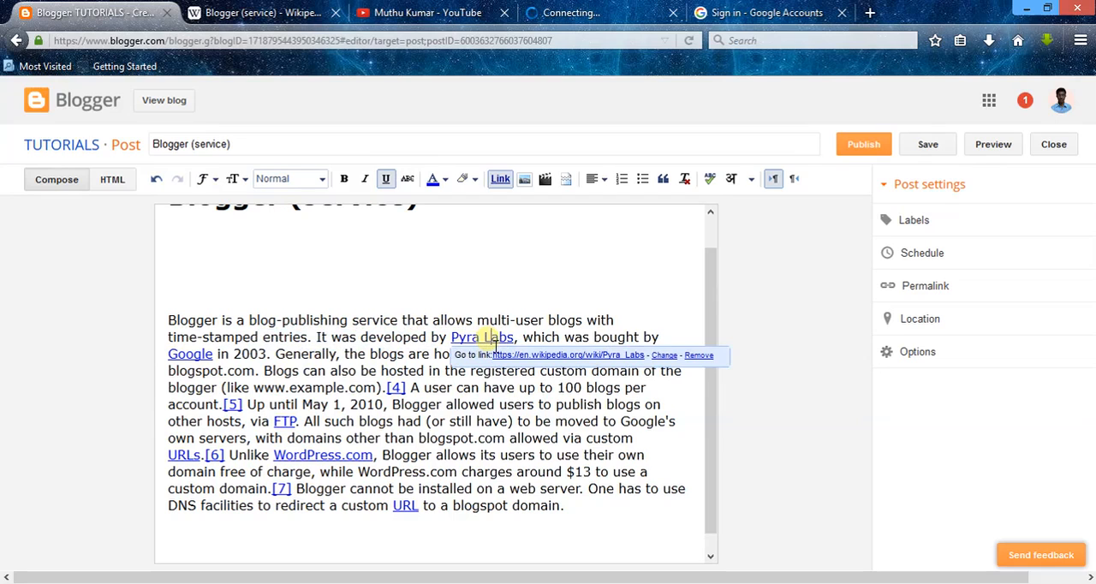
{"action": "left_click", "coordinate": [518, 441]}
{"action": "left_click_drag", "start_coordinate": [567, 509], "coordinate": [127, 319]}
{"action": "left_click", "coordinate": [178, 351]}
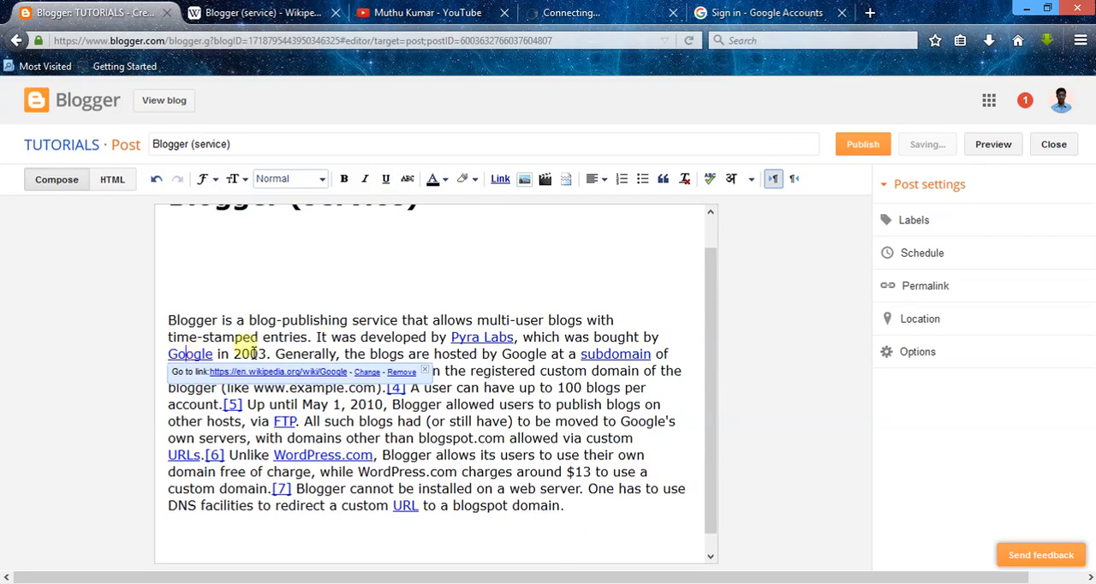
{"action": "left_click", "coordinate": [400, 374]}
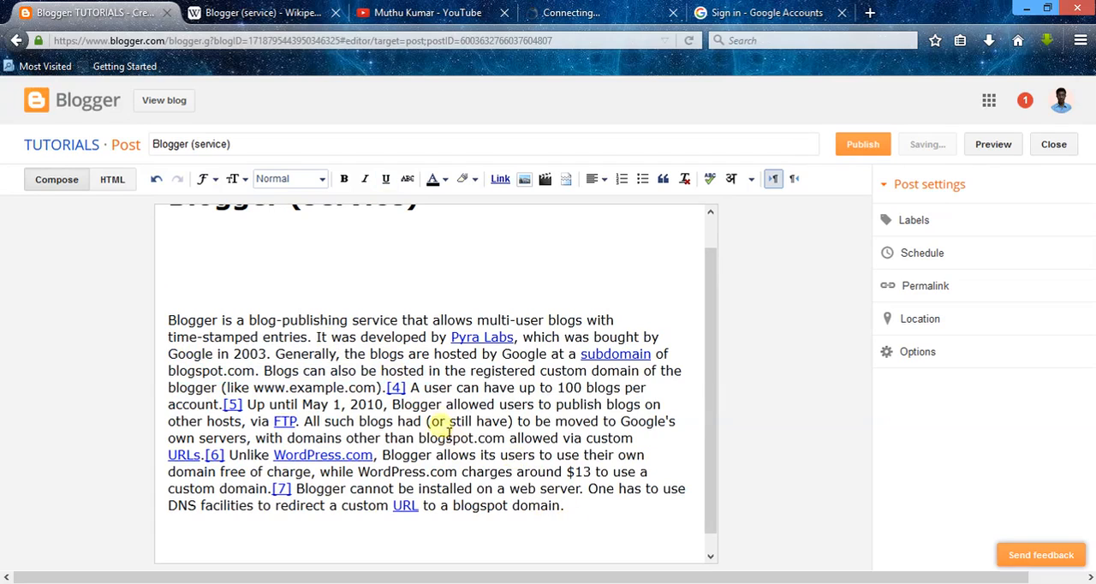
{"action": "left_click", "coordinate": [397, 388]}
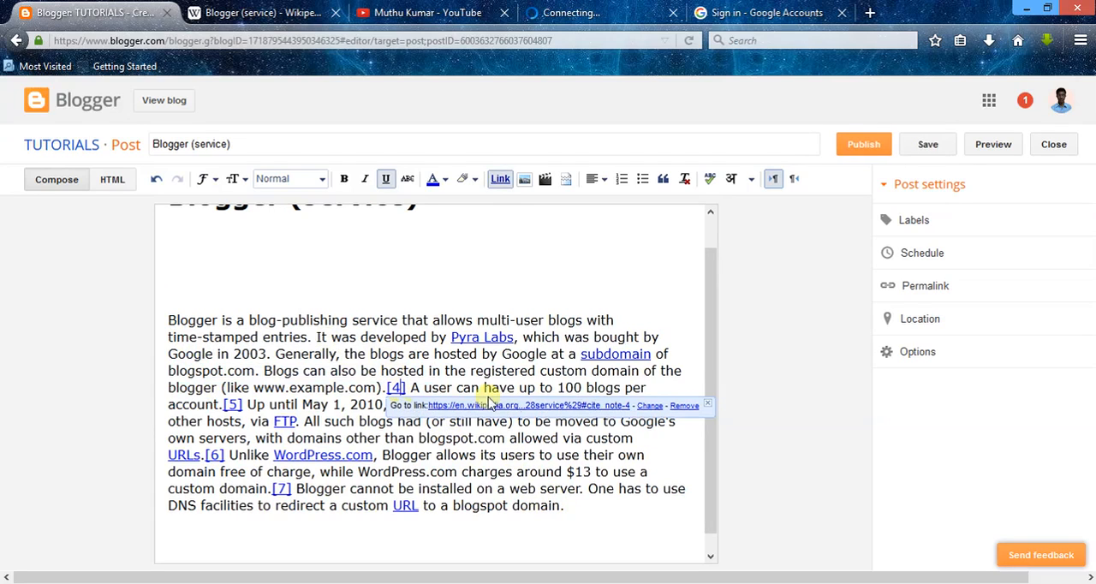
{"action": "left_click", "coordinate": [689, 407]}
Step: Remove the hyperlinks from "subdomain" and "Pyra Labs" in the post text
{"action": "left_click", "coordinate": [618, 356]}
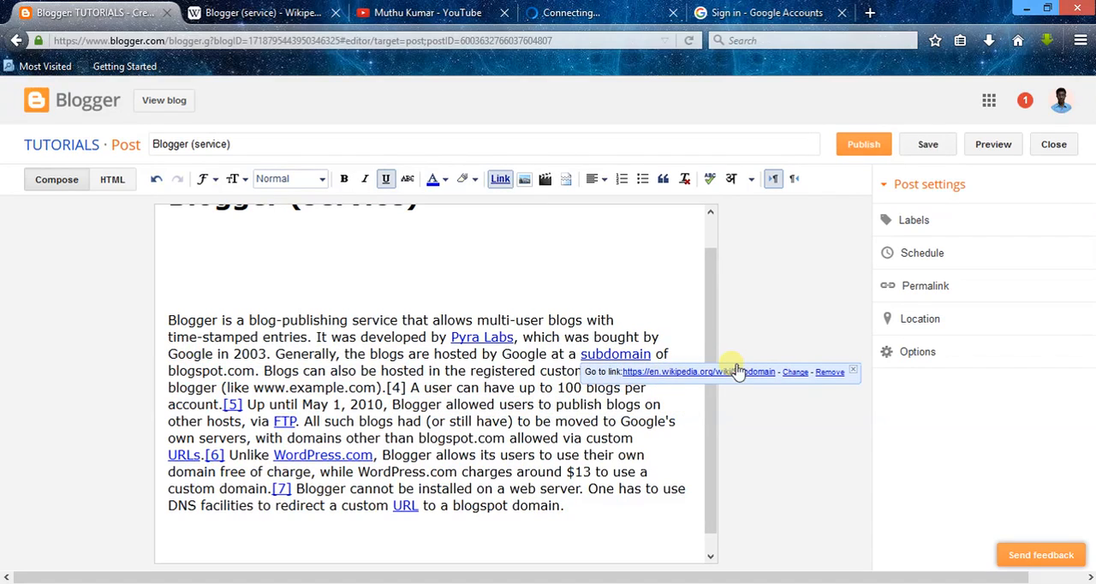
{"action": "left_click", "coordinate": [827, 372]}
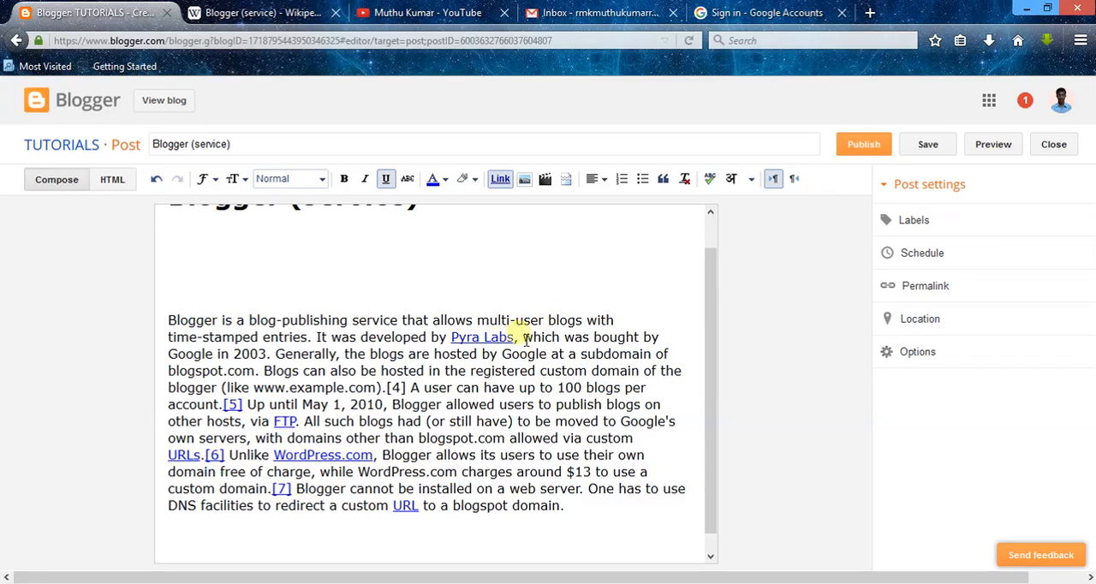
{"action": "left_click", "coordinate": [484, 339]}
{"action": "left_click", "coordinate": [699, 354]}
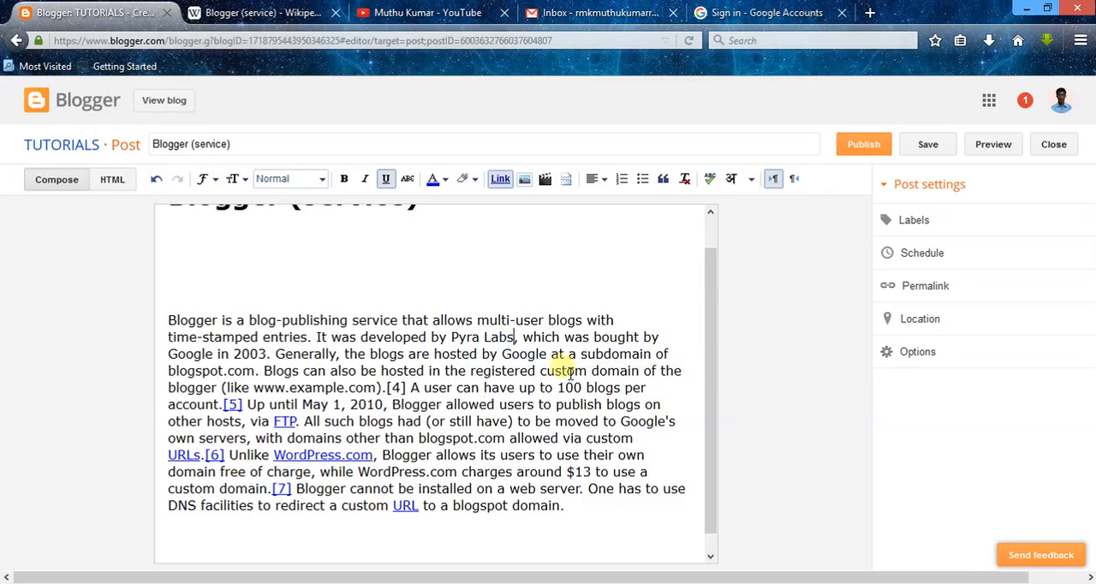
Step: Remove the hyperlinks from "FTP", the [5] reference and "WordPress.com" in the post text
{"action": "left_click", "coordinate": [287, 421]}
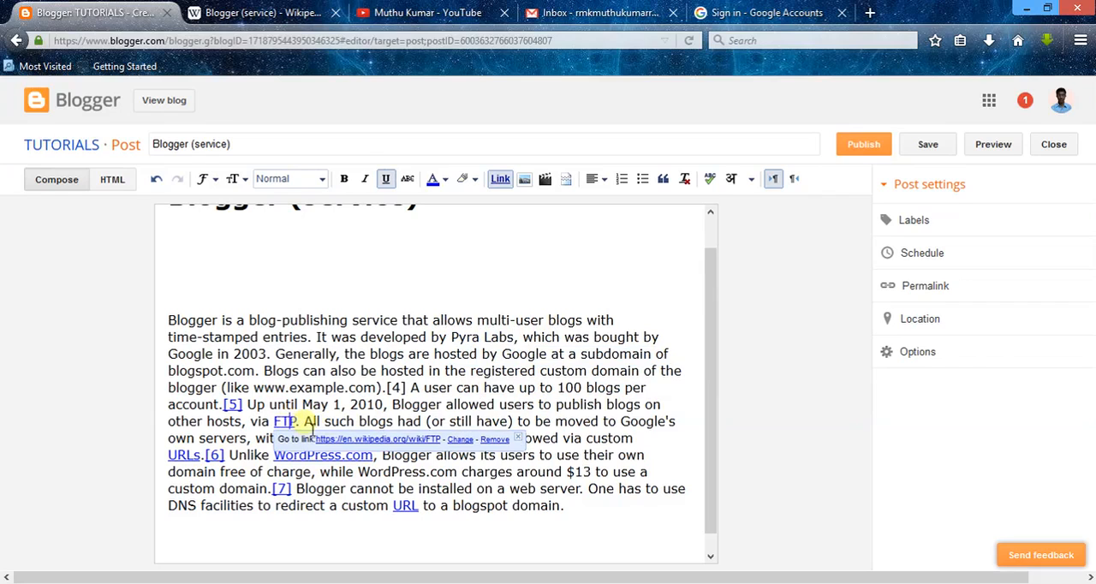
{"action": "left_click", "coordinate": [506, 438]}
{"action": "left_click", "coordinate": [233, 404]}
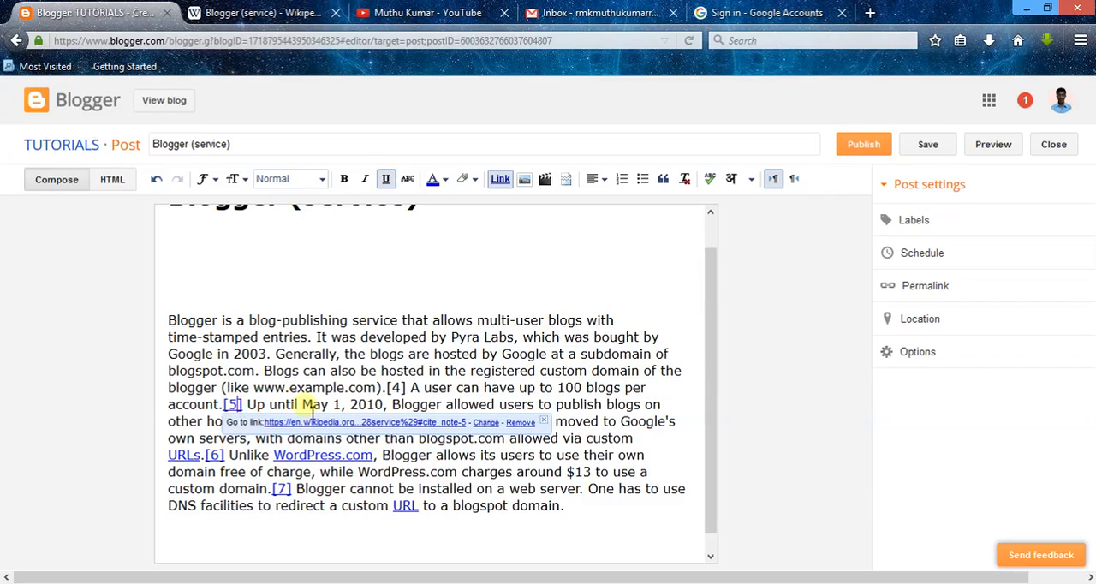
{"action": "left_click", "coordinate": [519, 424]}
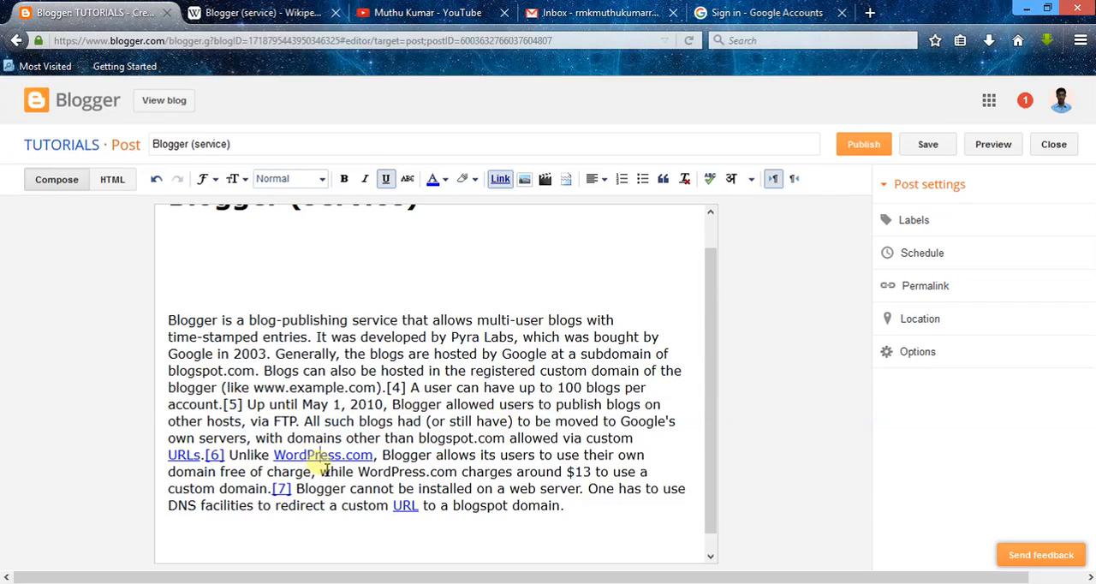
{"action": "left_click", "coordinate": [318, 459]}
{"action": "left_click", "coordinate": [521, 472]}
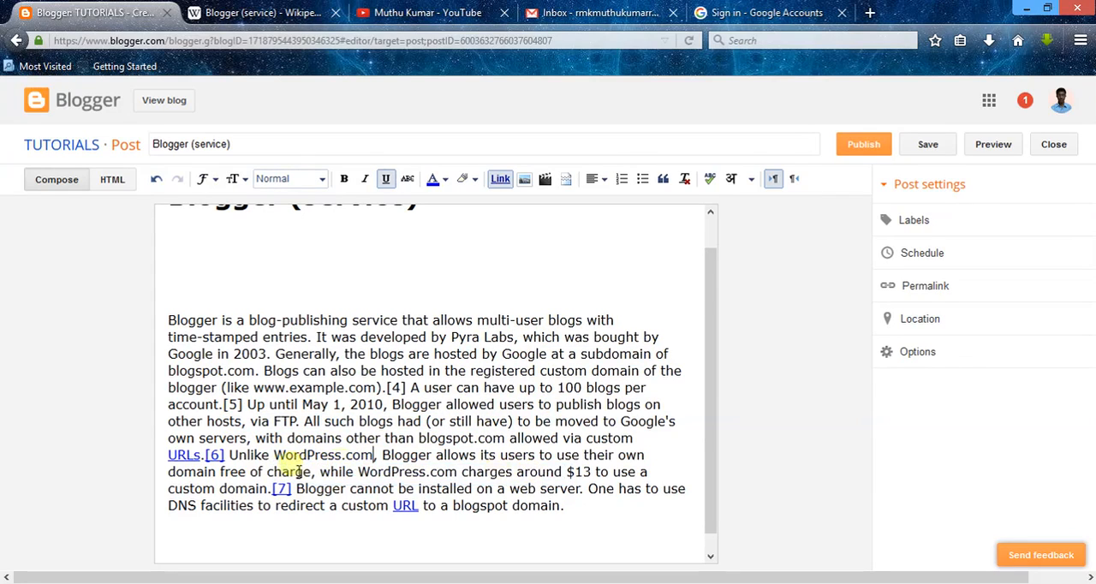
Step: Remove the hyperlinks from the [6] reference, "URLs", the [7] reference and the last "URL" in the post text
{"action": "left_click", "coordinate": [210, 457]}
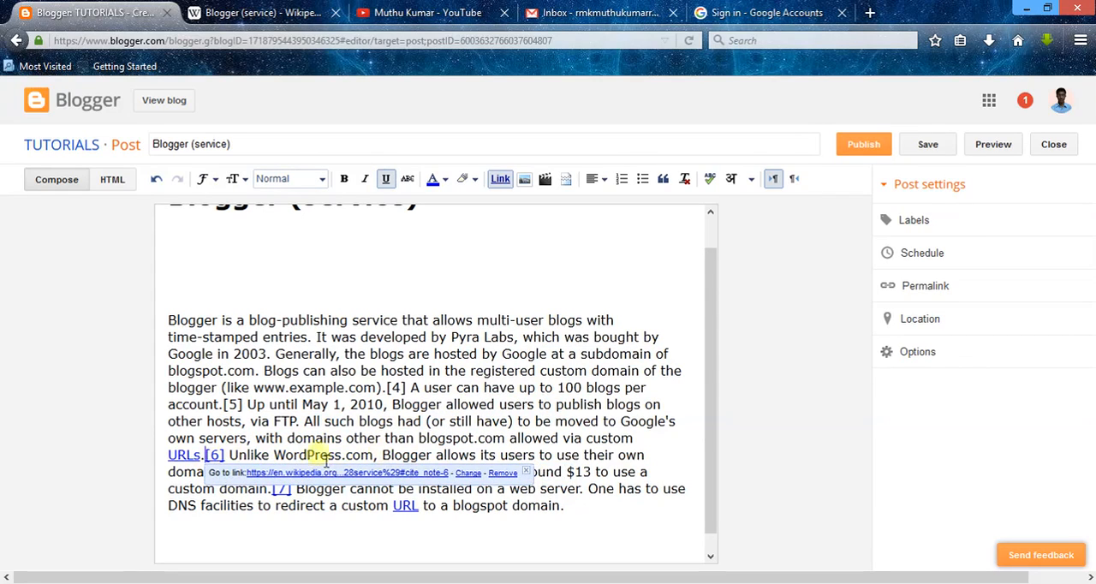
{"action": "left_click", "coordinate": [495, 471]}
{"action": "left_click", "coordinate": [176, 456]}
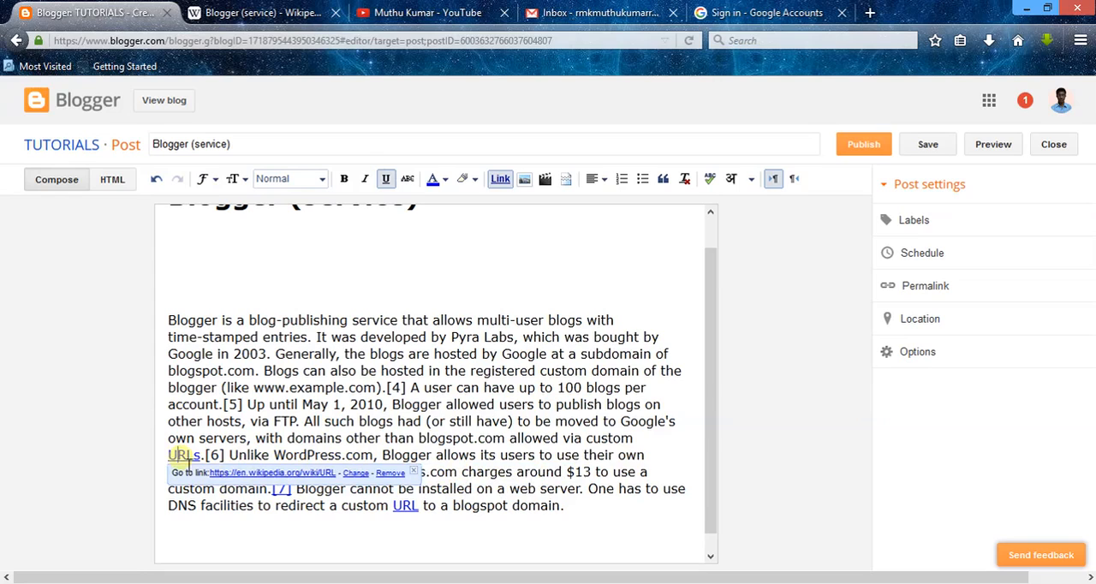
{"action": "left_click", "coordinate": [390, 475]}
{"action": "left_click", "coordinate": [283, 489]}
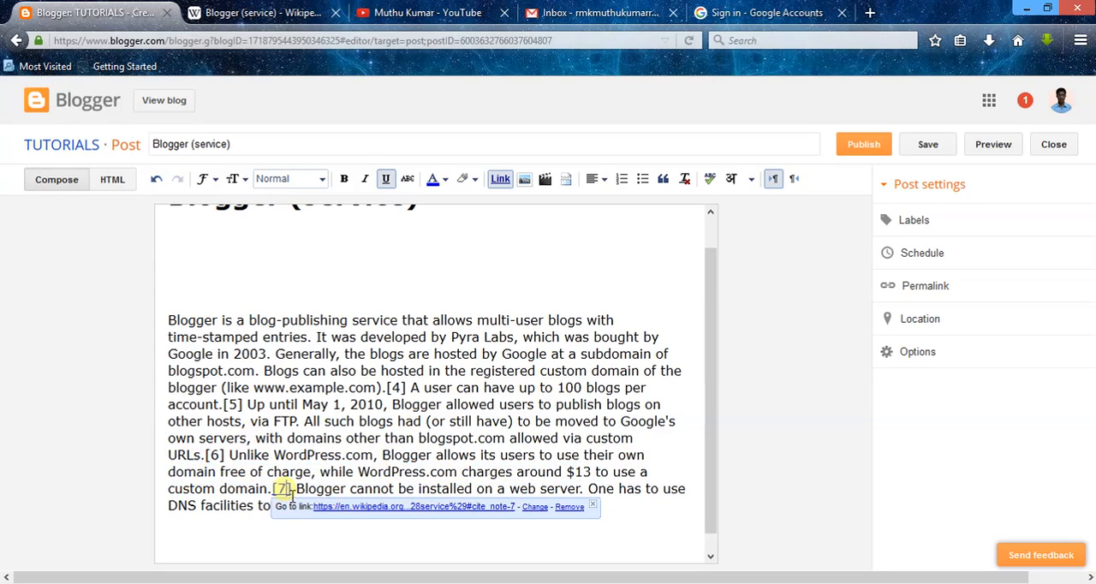
{"action": "left_click", "coordinate": [565, 511]}
{"action": "left_click", "coordinate": [409, 507]}
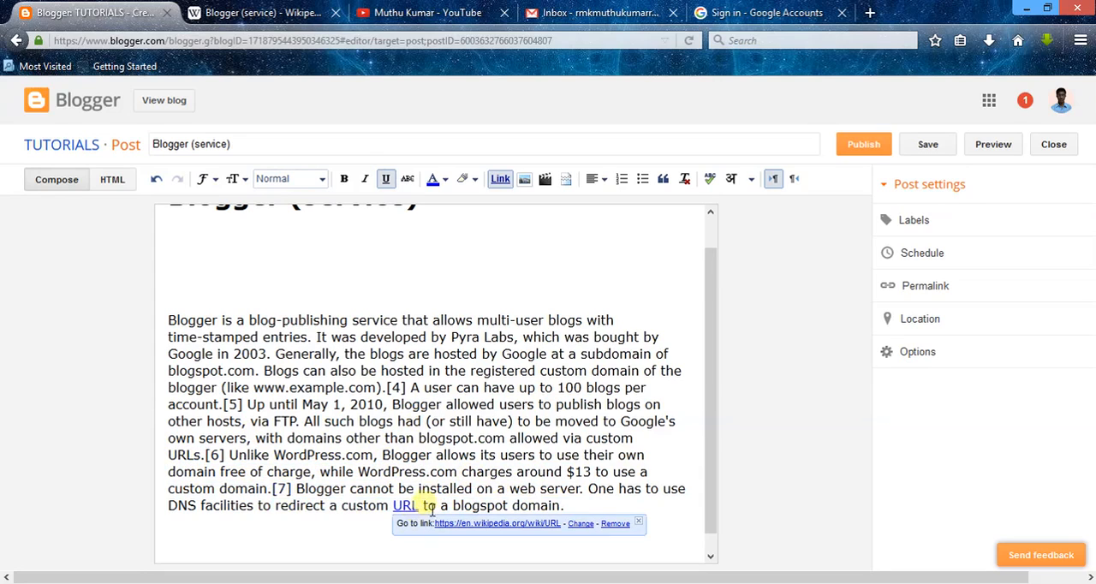
{"action": "left_click", "coordinate": [617, 524]}
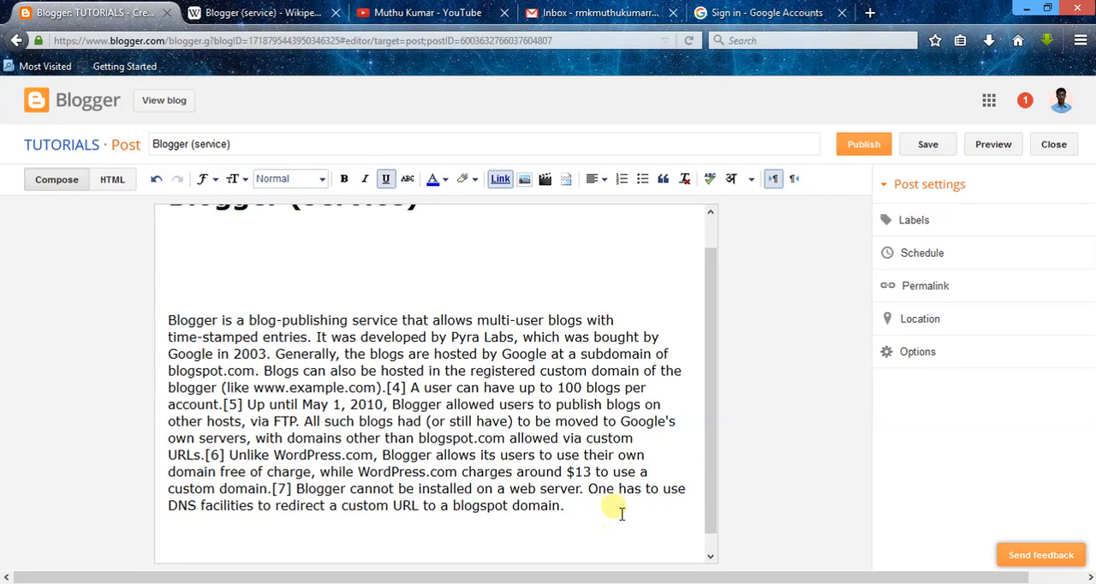
Step: Delete three of the blank lines between the "Blogger (service)" heading and the paragraph in the post body
{"action": "left_click_drag", "start_coordinate": [710, 367], "coordinate": [710, 284]}
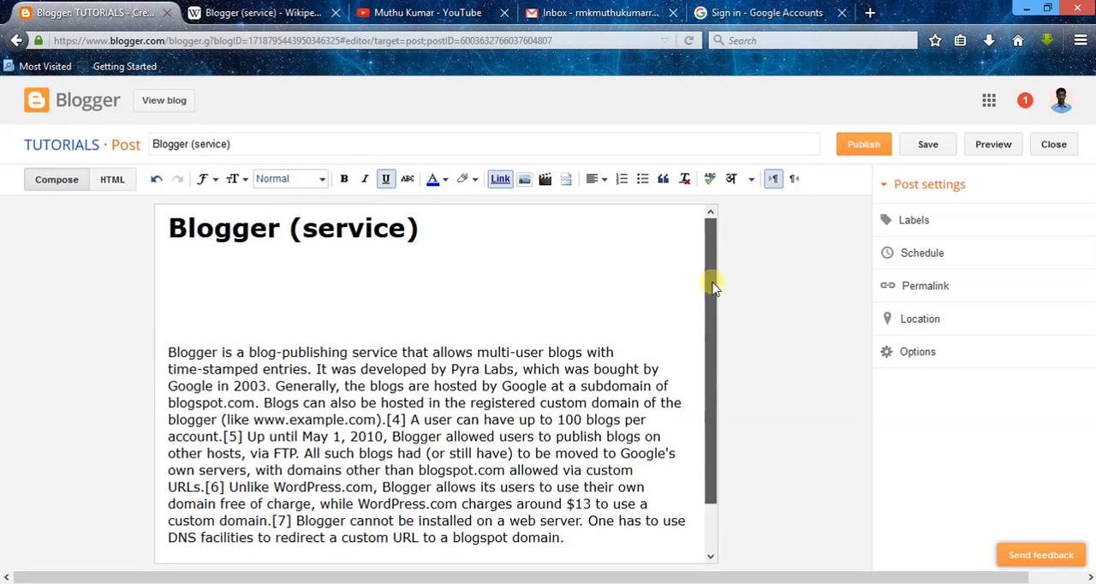
{"action": "left_click", "coordinate": [499, 233]}
{"action": "key", "text": "Delete"}
{"action": "key", "text": "Delete"}
{"action": "key", "text": "Delete"}
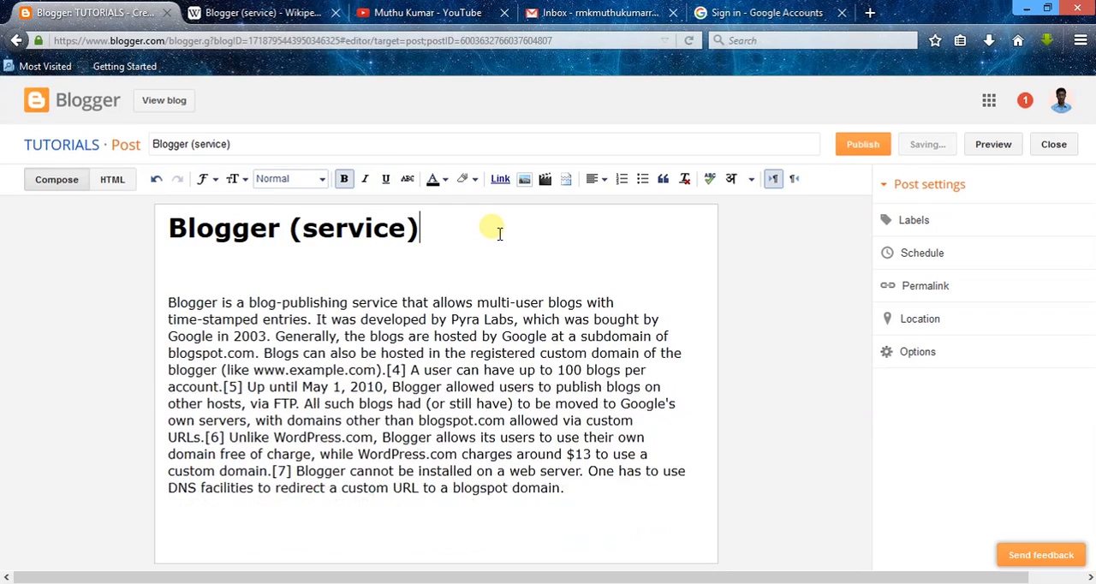
Step: Apply the Heading paragraph style to the "Blogger (service)" line at the start of the post body
{"action": "left_click_drag", "start_coordinate": [499, 233], "coordinate": [125, 234]}
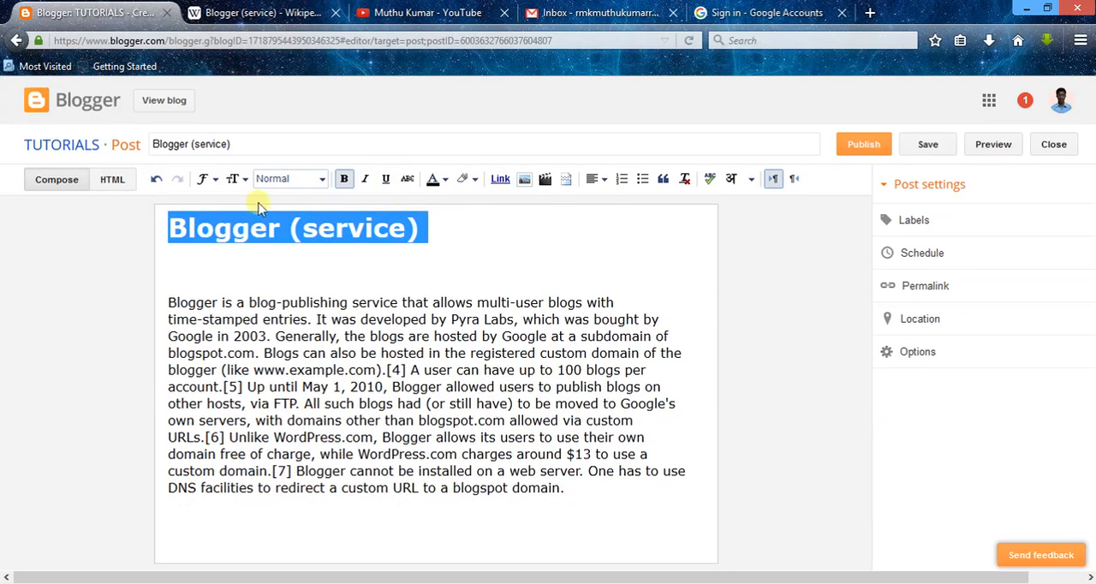
{"action": "left_click", "coordinate": [314, 178]}
{"action": "left_click", "coordinate": [331, 203]}
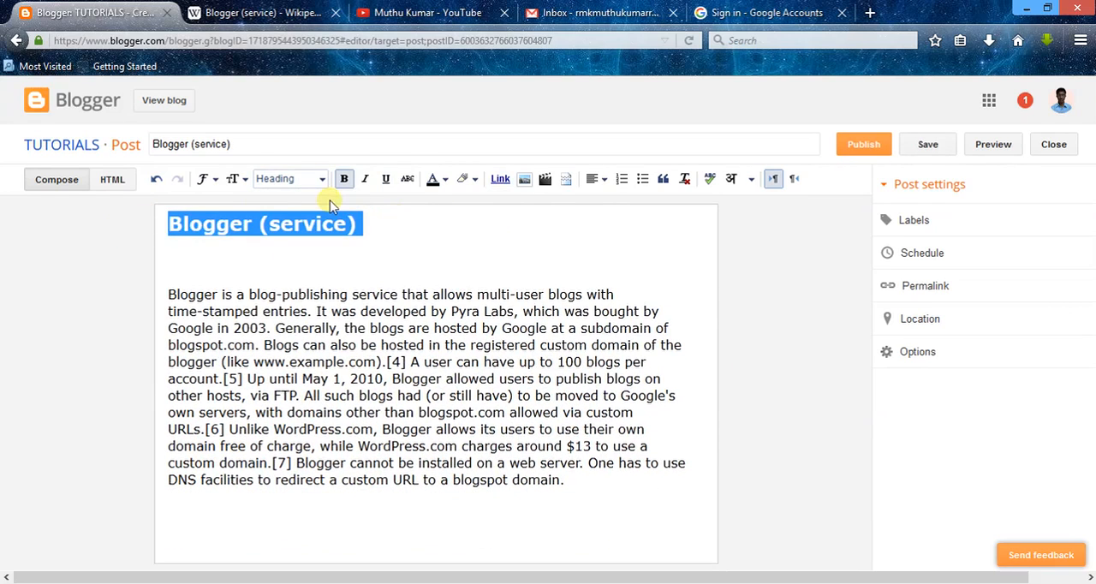
{"action": "left_click", "coordinate": [322, 181]}
{"action": "left_click", "coordinate": [323, 207]}
{"action": "left_click", "coordinate": [397, 239]}
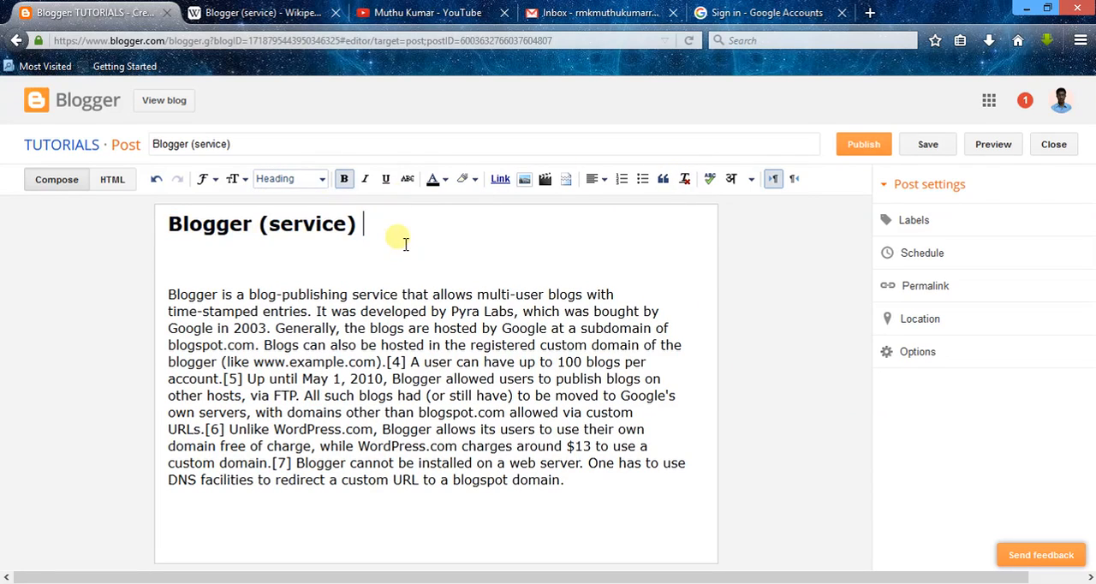
Step: Change the text color of the "Blogger (service)" heading in the post body to red
{"action": "left_click_drag", "start_coordinate": [385, 229], "coordinate": [128, 230]}
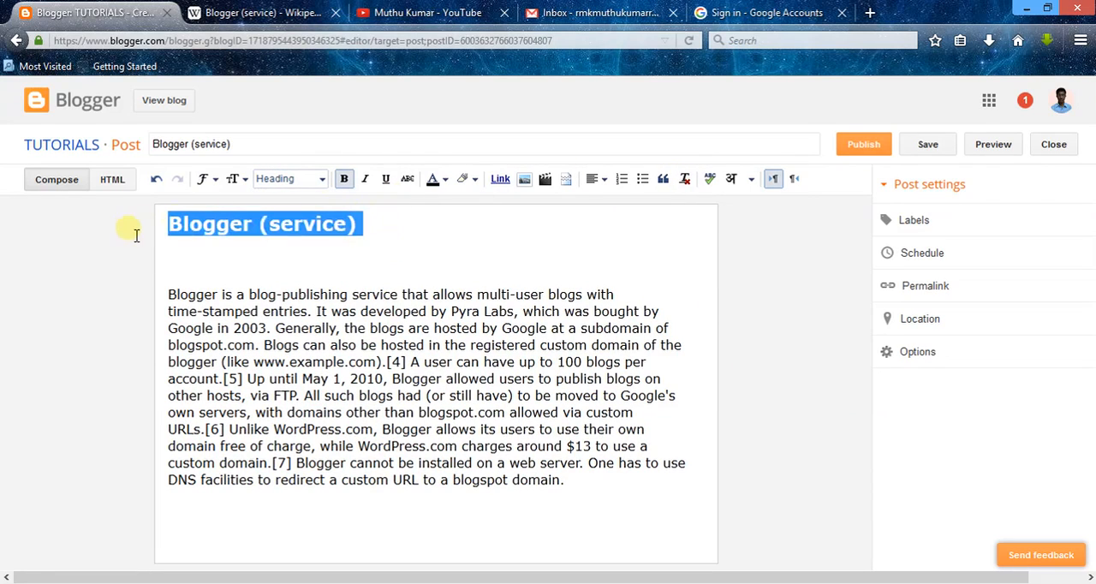
{"action": "left_click", "coordinate": [462, 180]}
{"action": "left_click", "coordinate": [443, 232]}
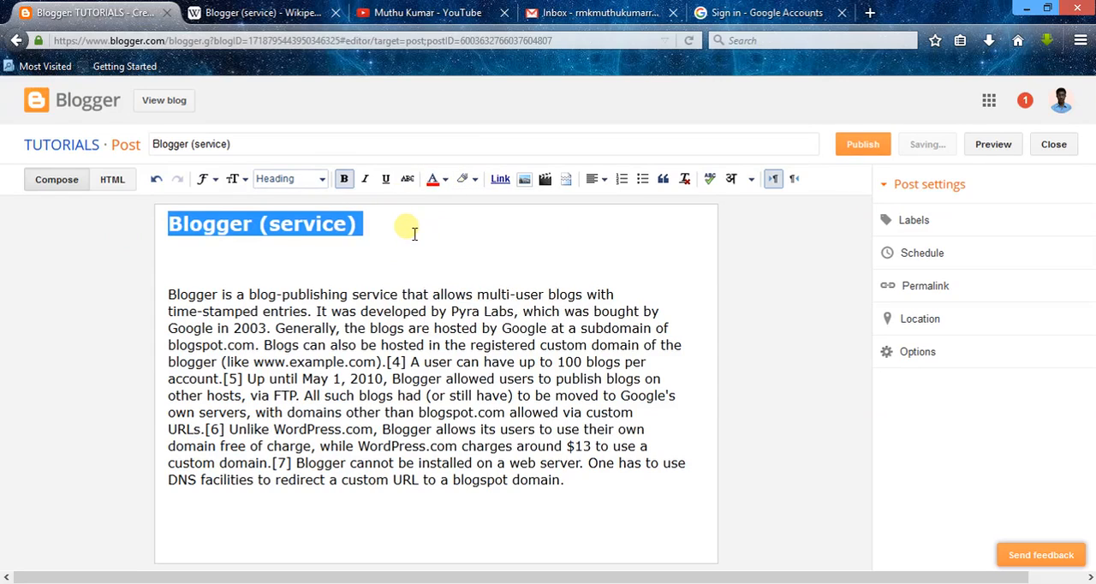
{"action": "left_click", "coordinate": [406, 228]}
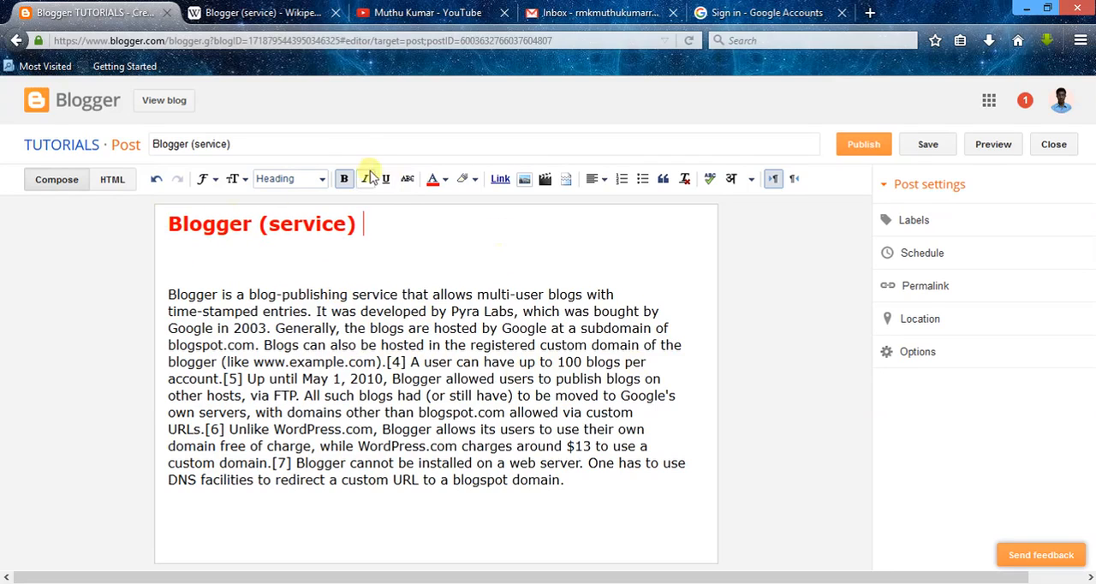
Step: Publish the Blogger (service) post without any labels and decline sharing it on Google+
{"action": "left_click", "coordinate": [908, 221]}
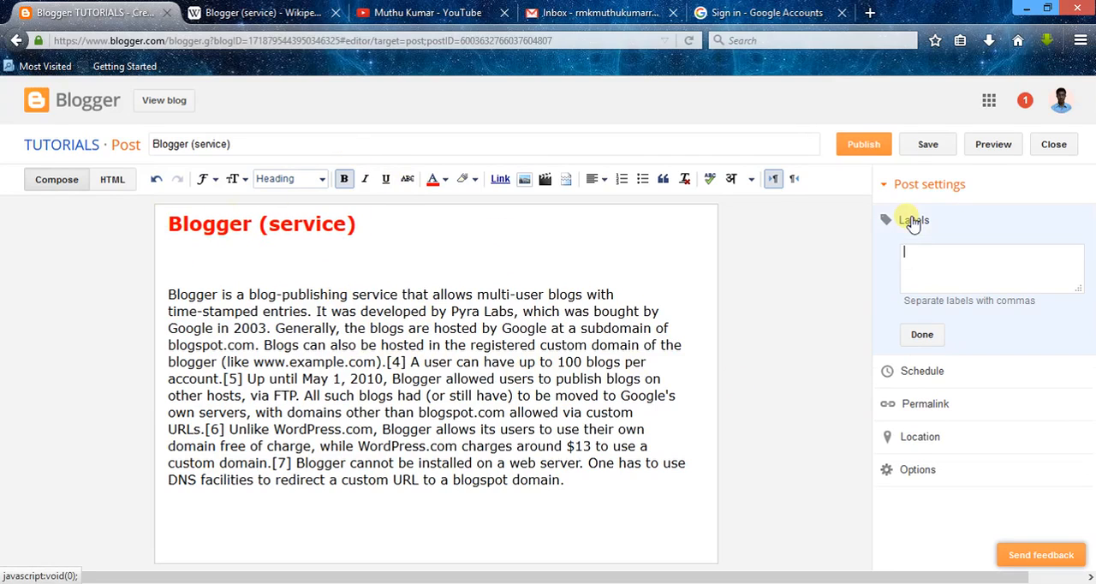
{"action": "left_click", "coordinate": [930, 272]}
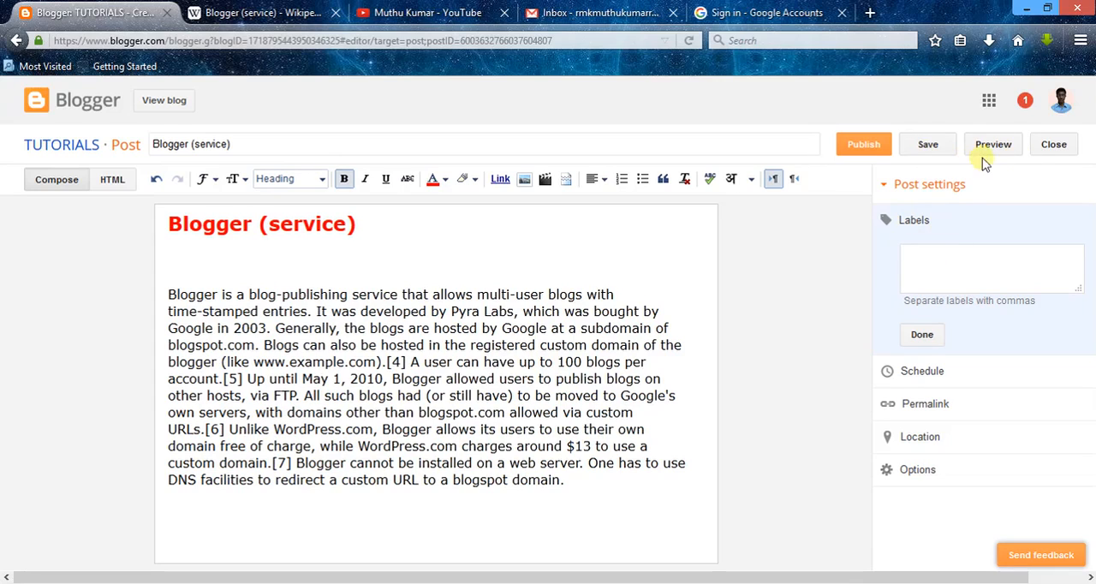
{"action": "left_click", "coordinate": [865, 145]}
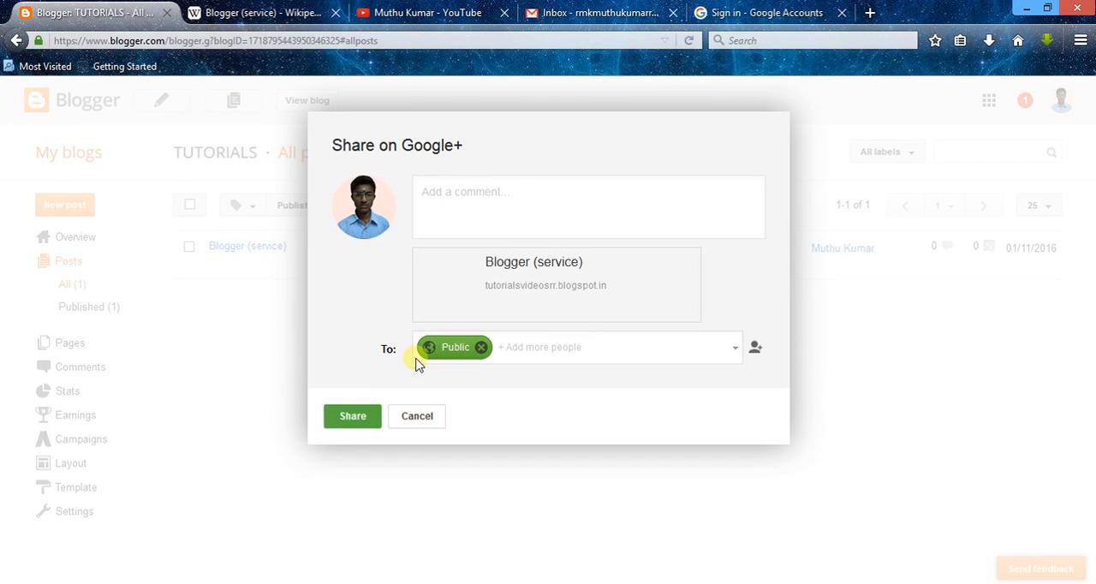
{"action": "left_click", "coordinate": [421, 416]}
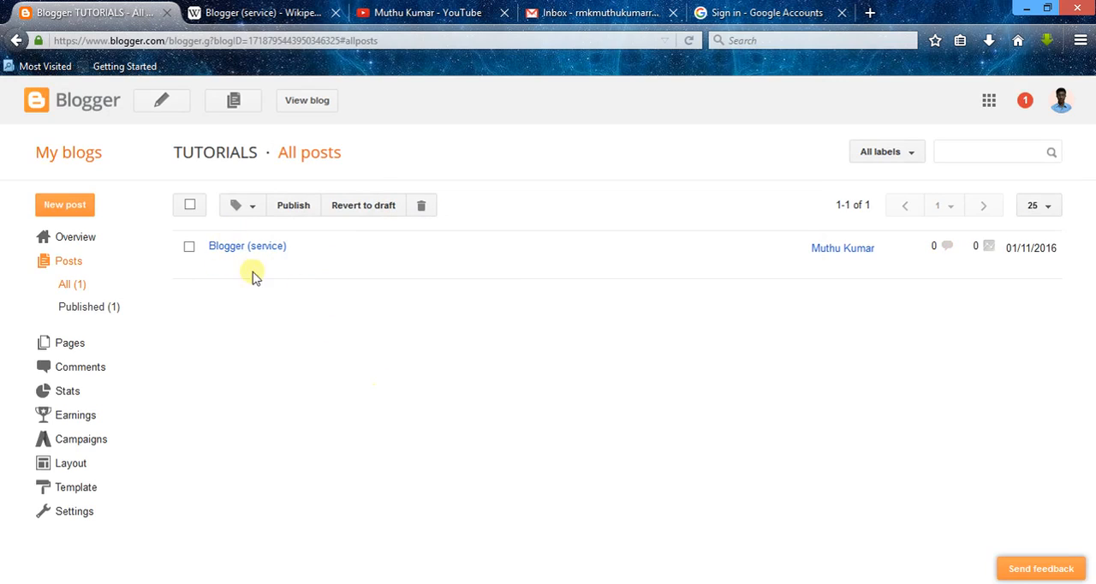
Step: Open the published Blogger (service) post on the live blog and close the Wikipedia page
{"action": "mouse_move", "coordinate": [255, 272]}
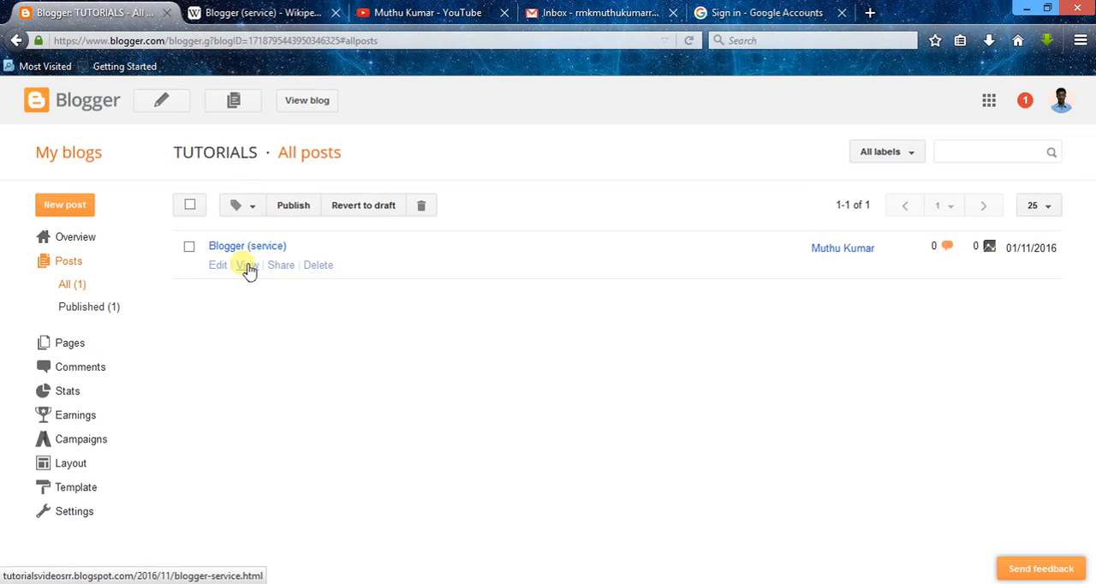
{"action": "left_click", "coordinate": [247, 267]}
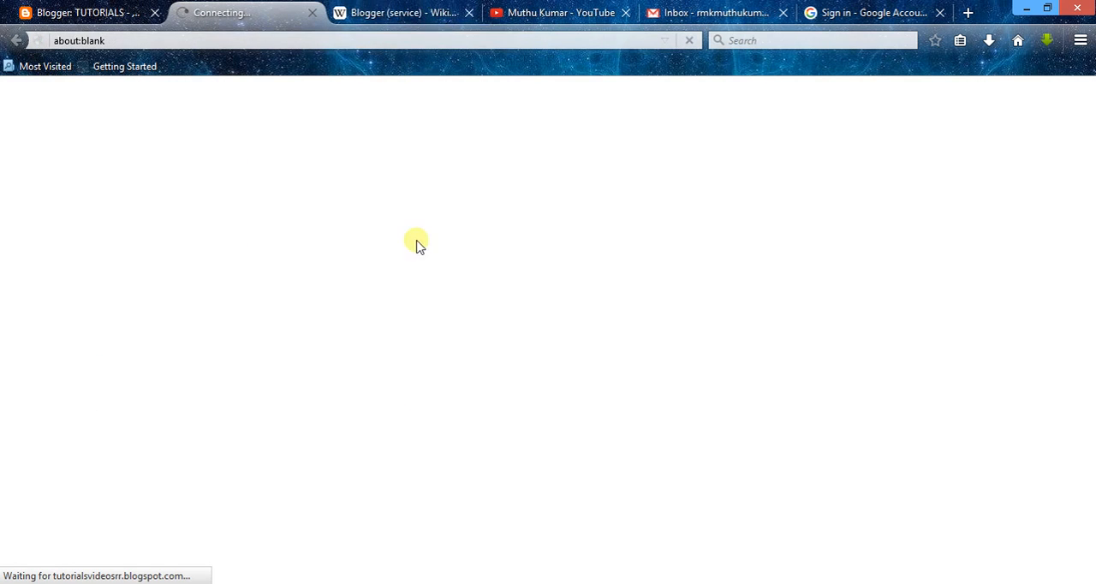
{"action": "left_click", "coordinate": [470, 12]}
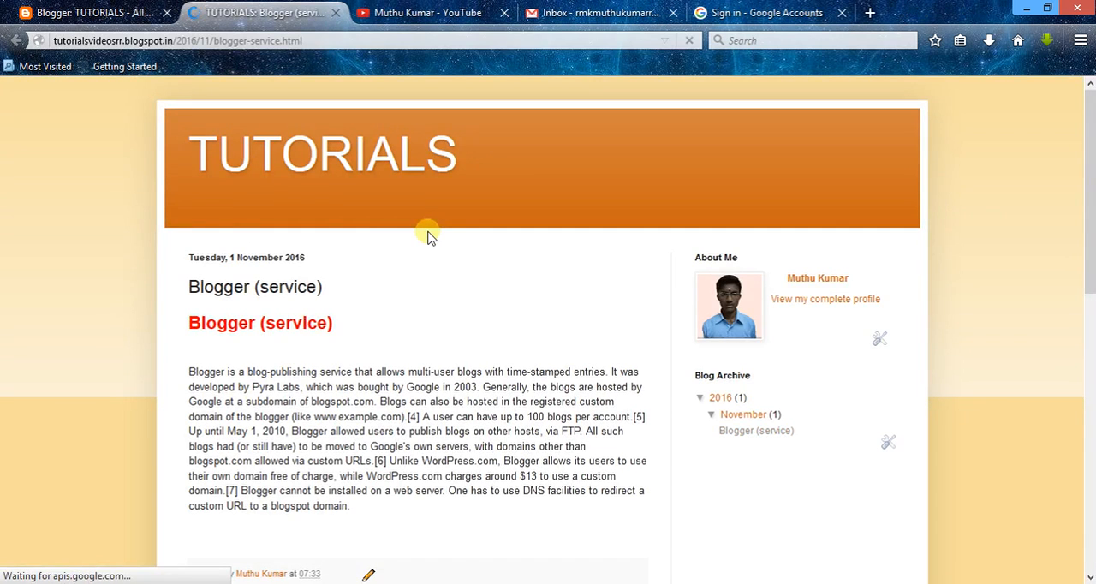
Step: Check the blog title, red heading and body text of the published post, and close the live blog page
{"action": "left_click_drag", "start_coordinate": [477, 152], "coordinate": [186, 144]}
{"action": "left_click_drag", "start_coordinate": [396, 244], "coordinate": [483, 350]}
{"action": "left_click", "coordinate": [483, 351]}
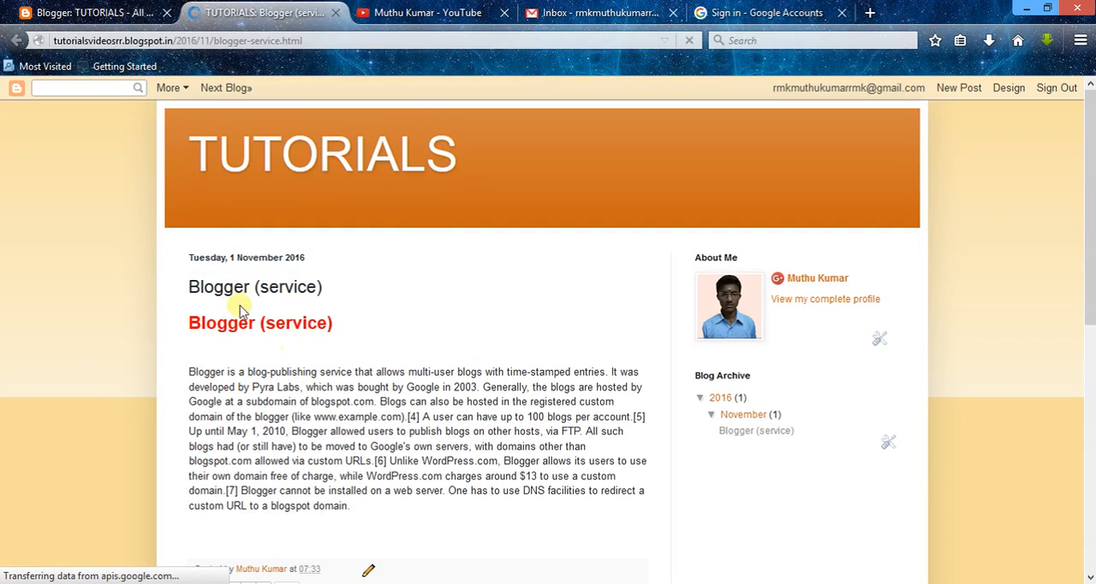
{"action": "left_click_drag", "start_coordinate": [342, 334], "coordinate": [162, 316]}
{"action": "left_click", "coordinate": [162, 316]}
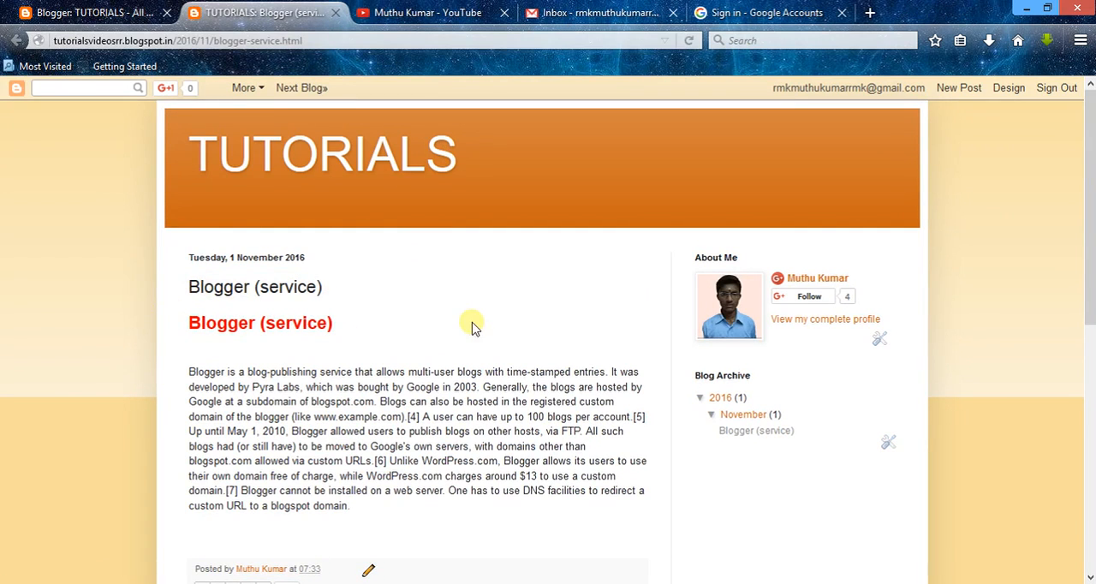
{"action": "left_click_drag", "start_coordinate": [1090, 205], "coordinate": [1090, 231]}
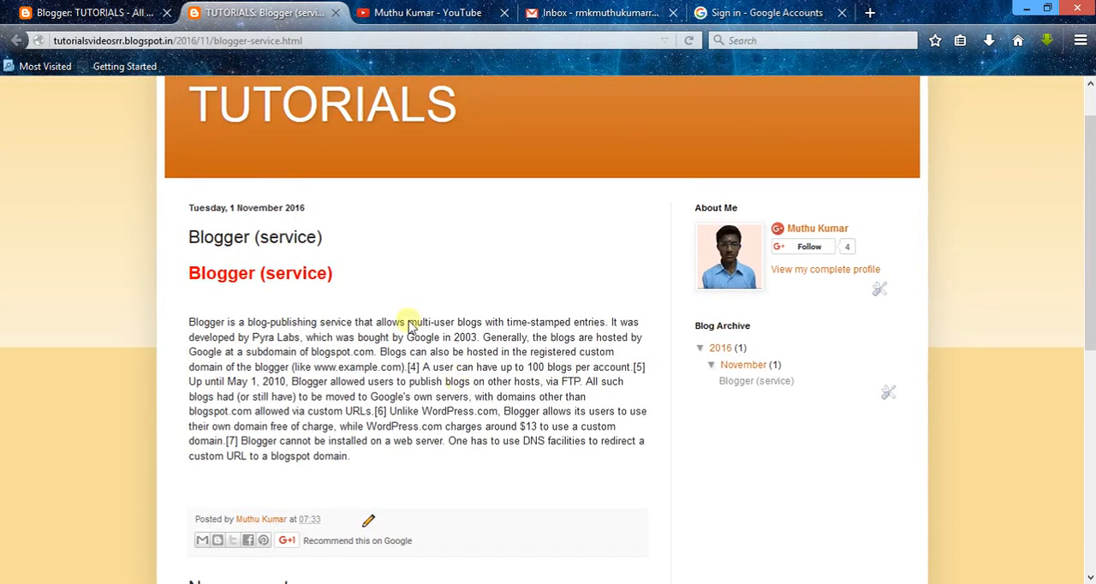
{"action": "left_click", "coordinate": [337, 13]}
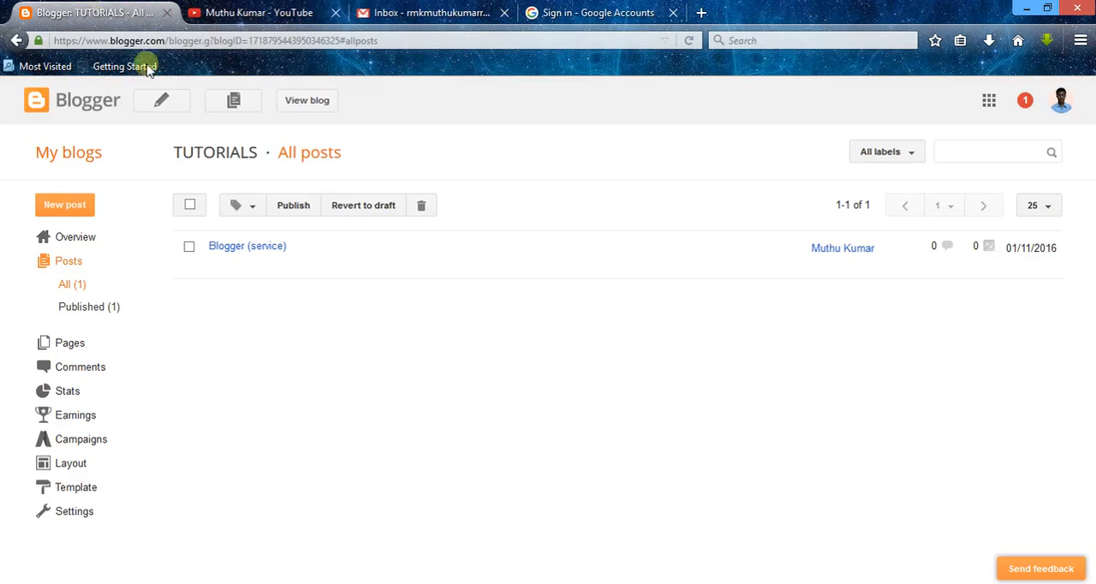